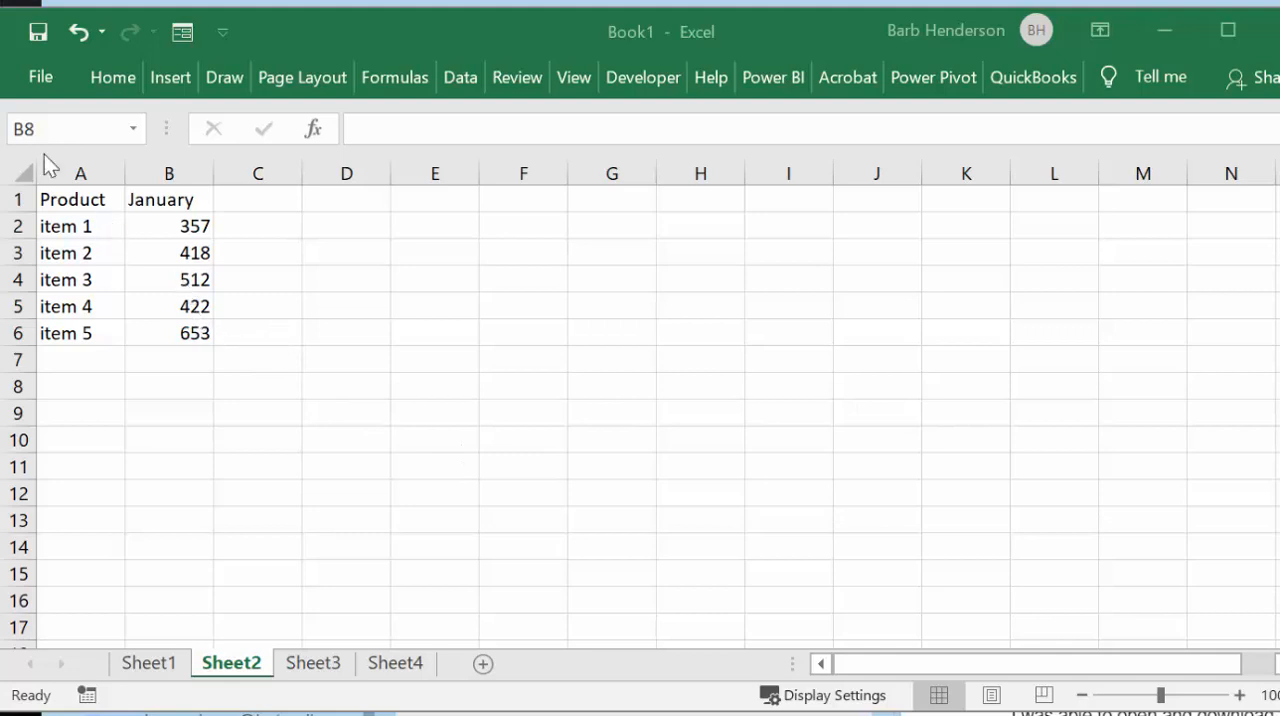
Step: Create a default column chart from the Product and January data in A1:B6 on Sheet2
left_click(48, 201)
left_click_drag(48, 201, 175, 336)
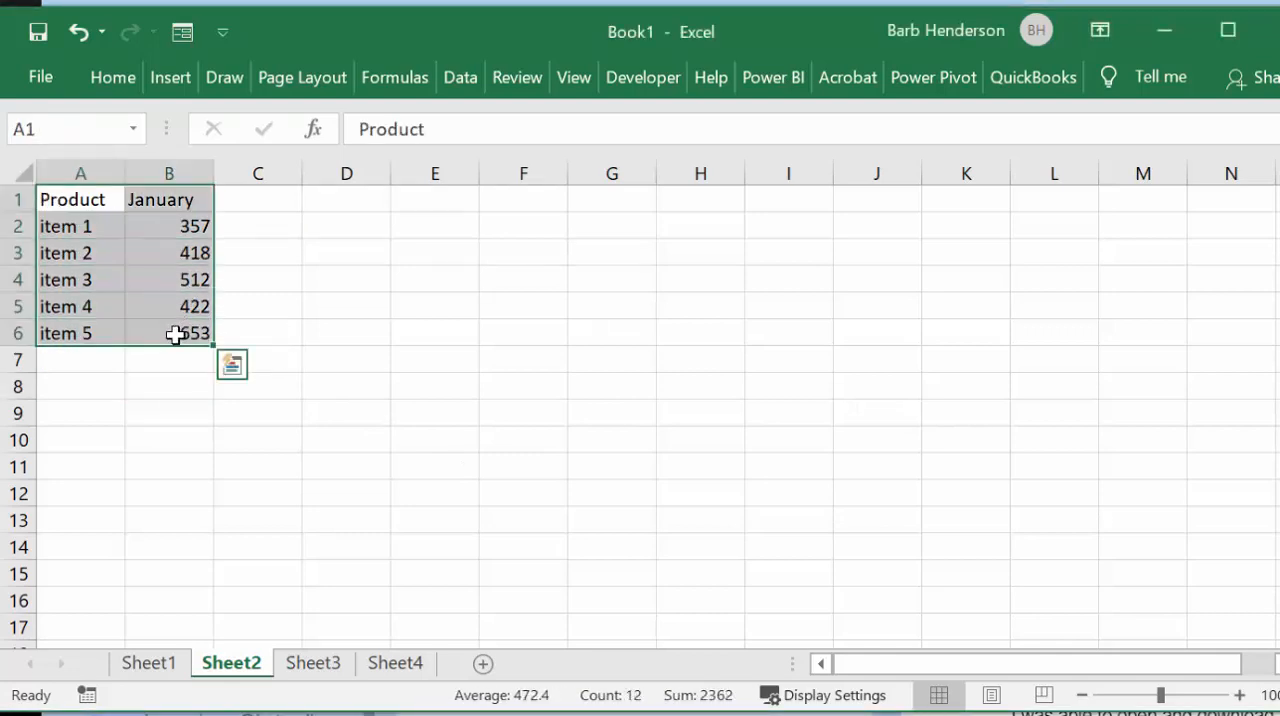
key("alt")
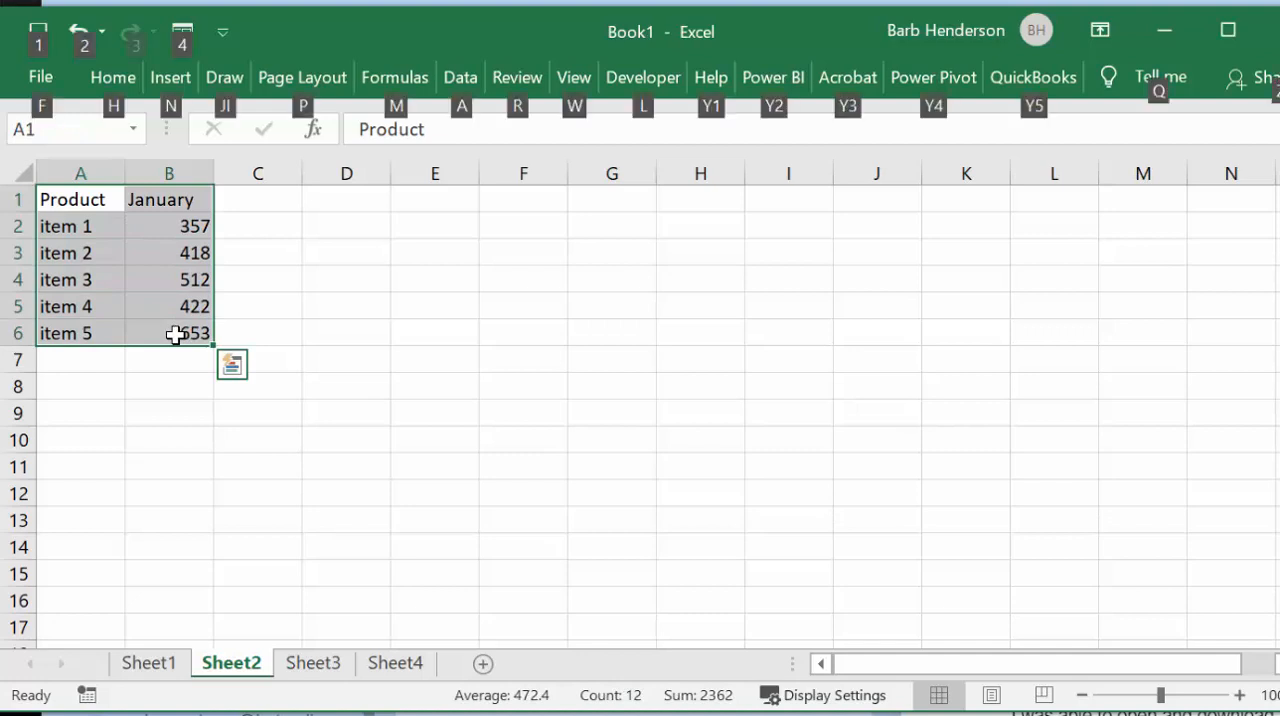
key("alt+F1")
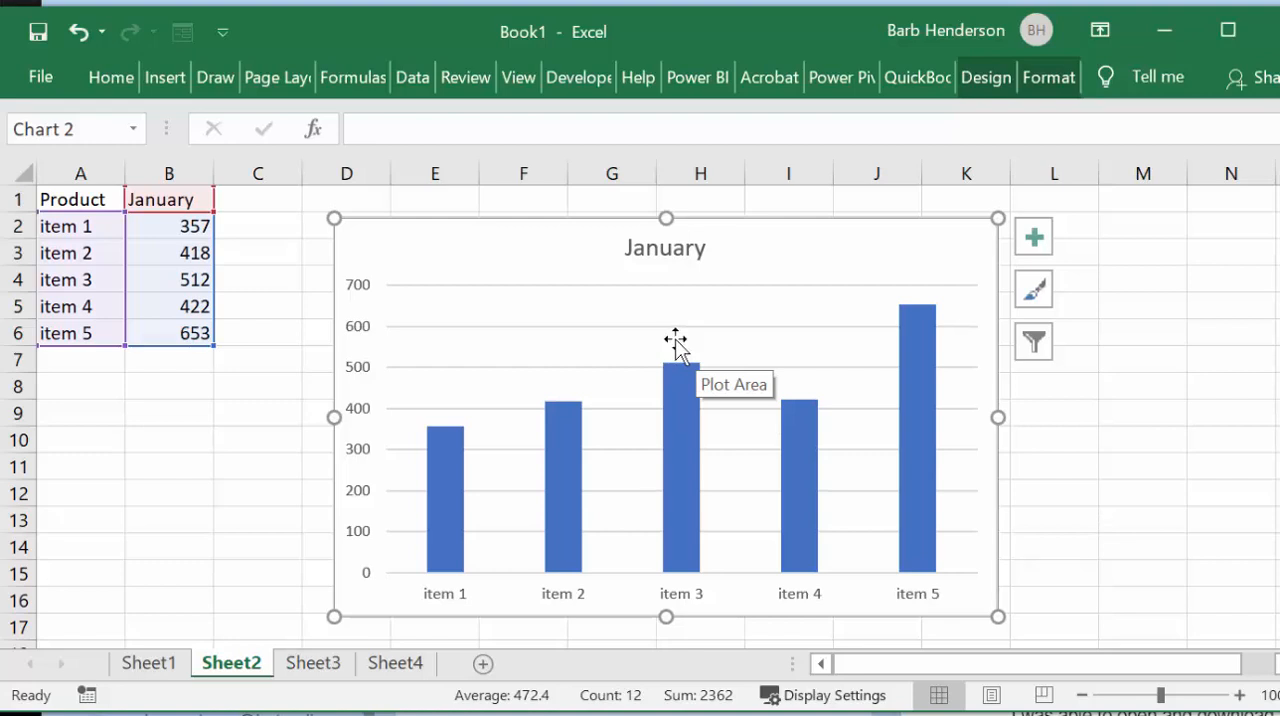
Step: Copy the February data in E4:E9 on Sheet4 and paste it on Sheet2 starting at C1
left_click(400, 666)
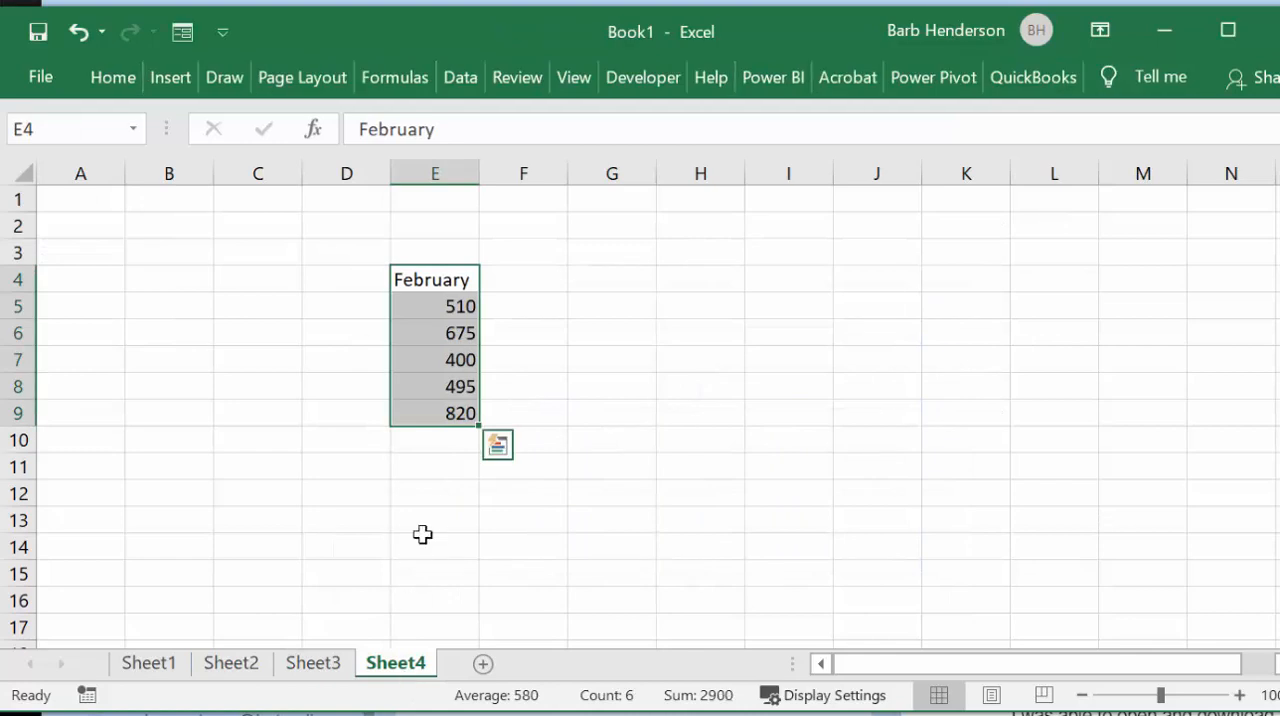
left_click_drag(437, 280, 445, 432)
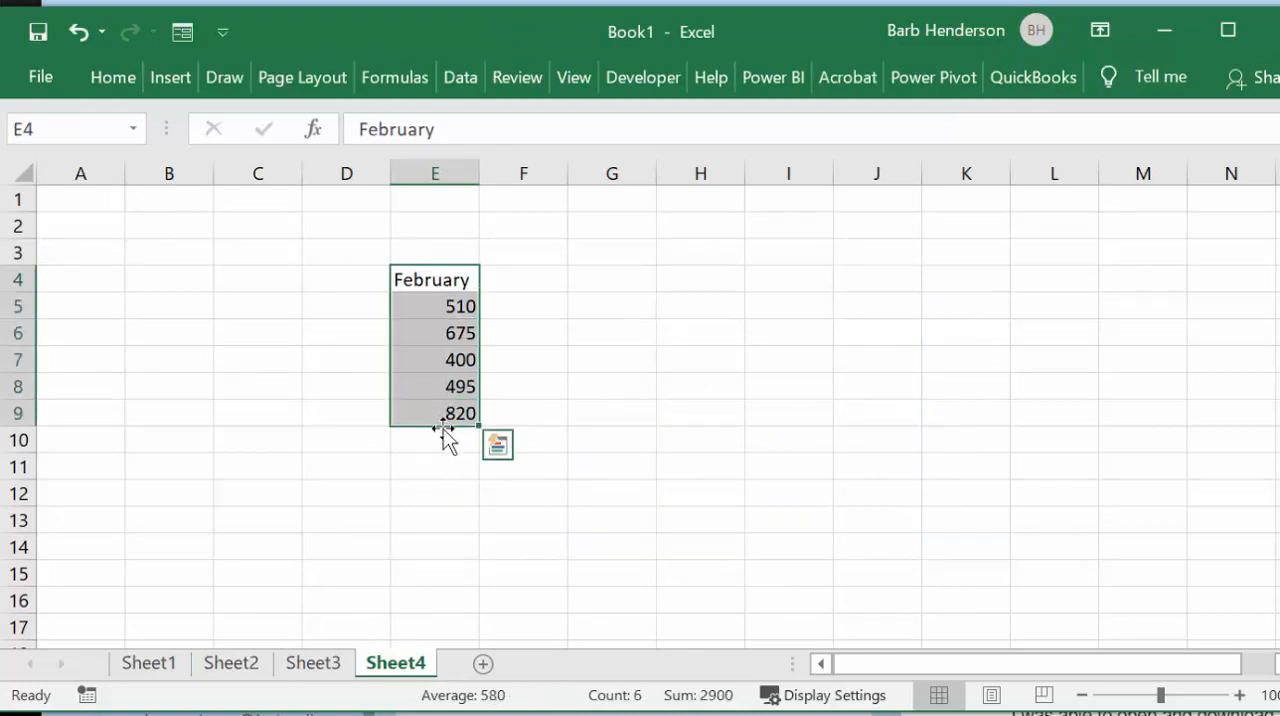
key("ctrl+c")
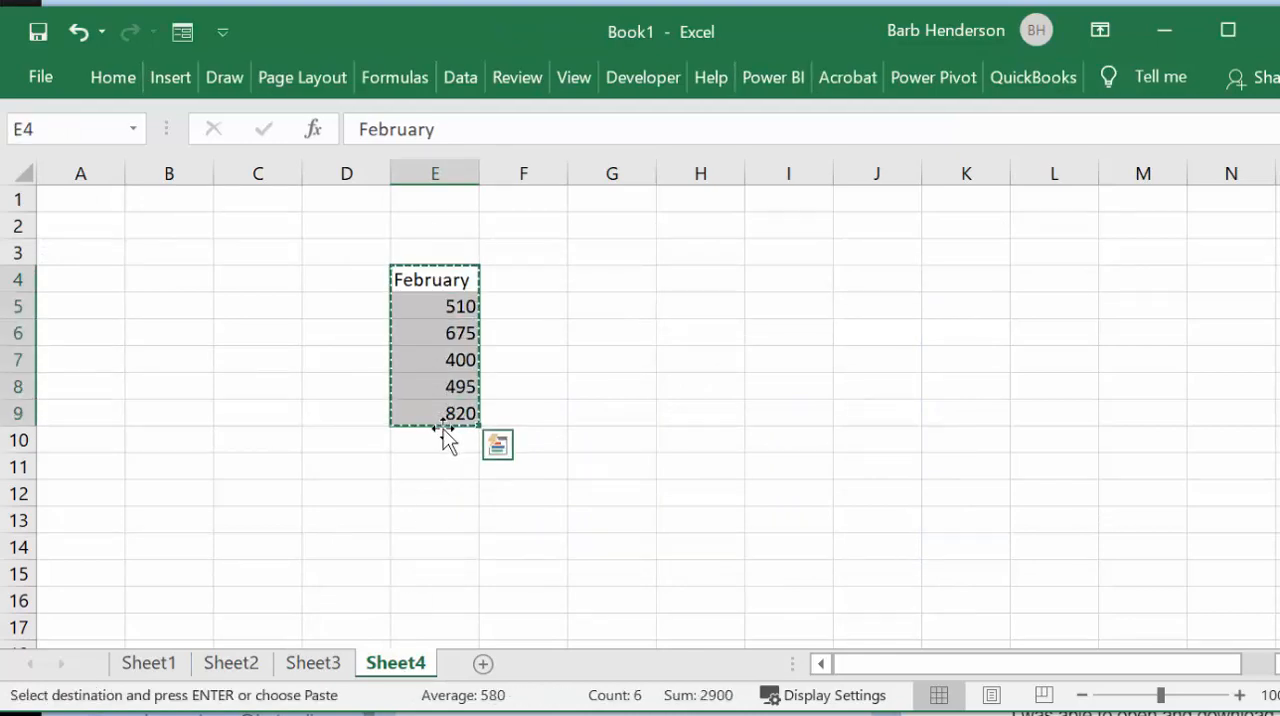
left_click(238, 676)
left_click(260, 200)
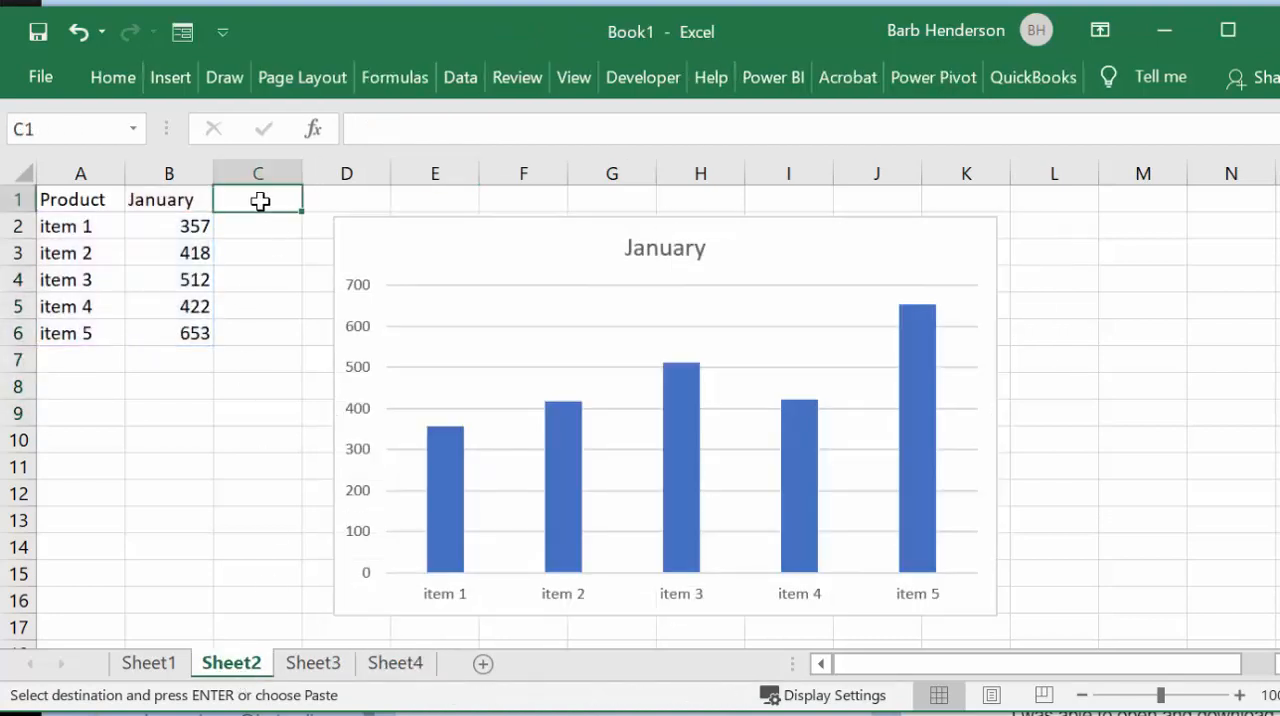
key("ctrl+v")
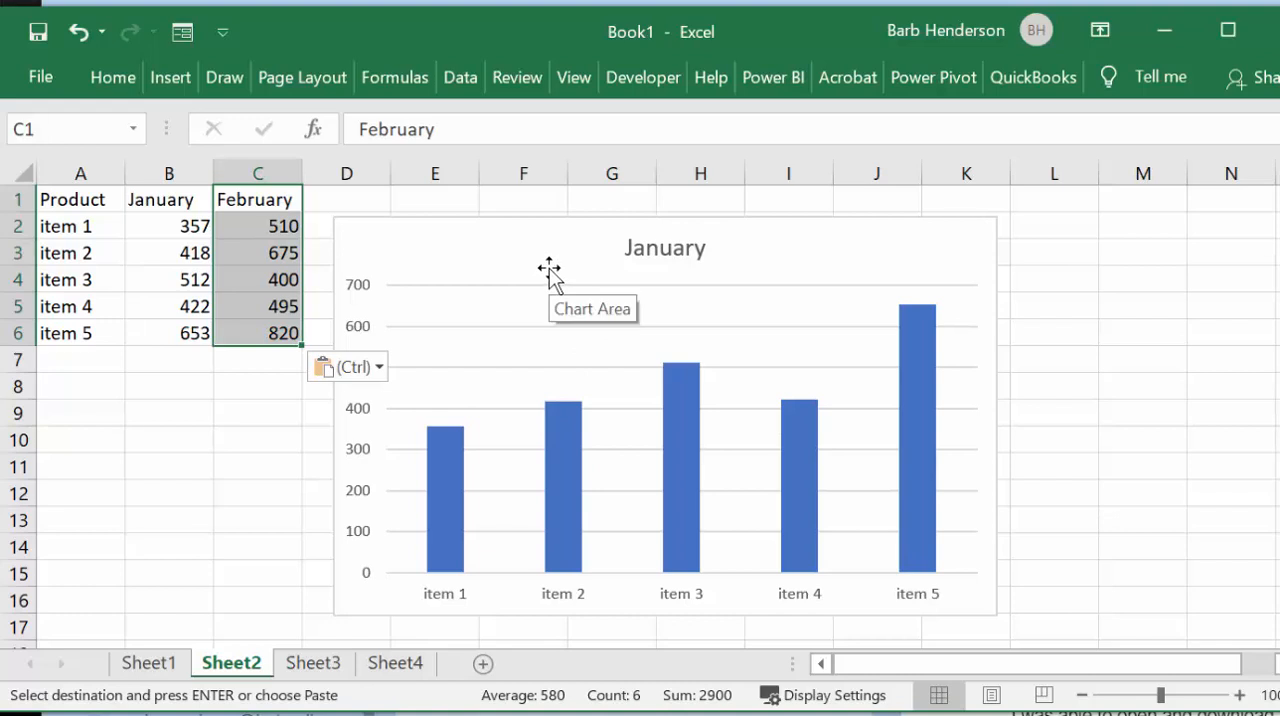
Step: Paste the copied February data into the January chart as a second series and show the chart's legend
left_click(446, 251)
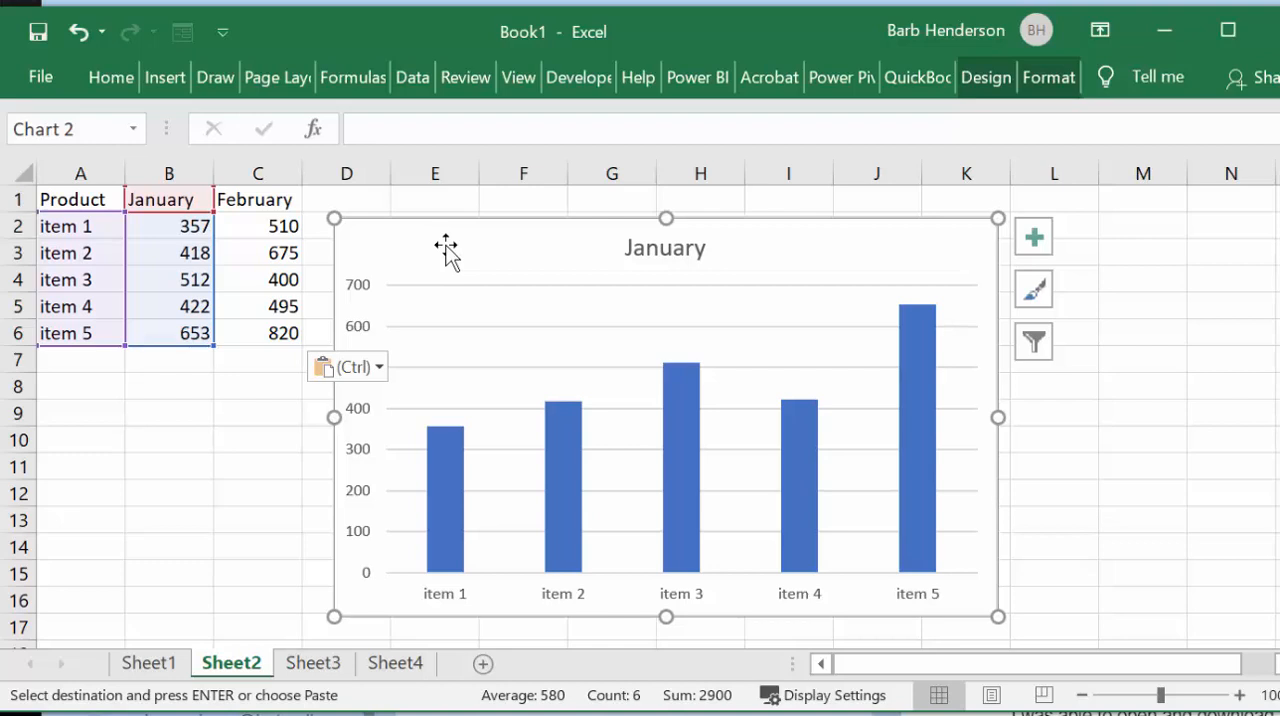
key("ctrl+v")
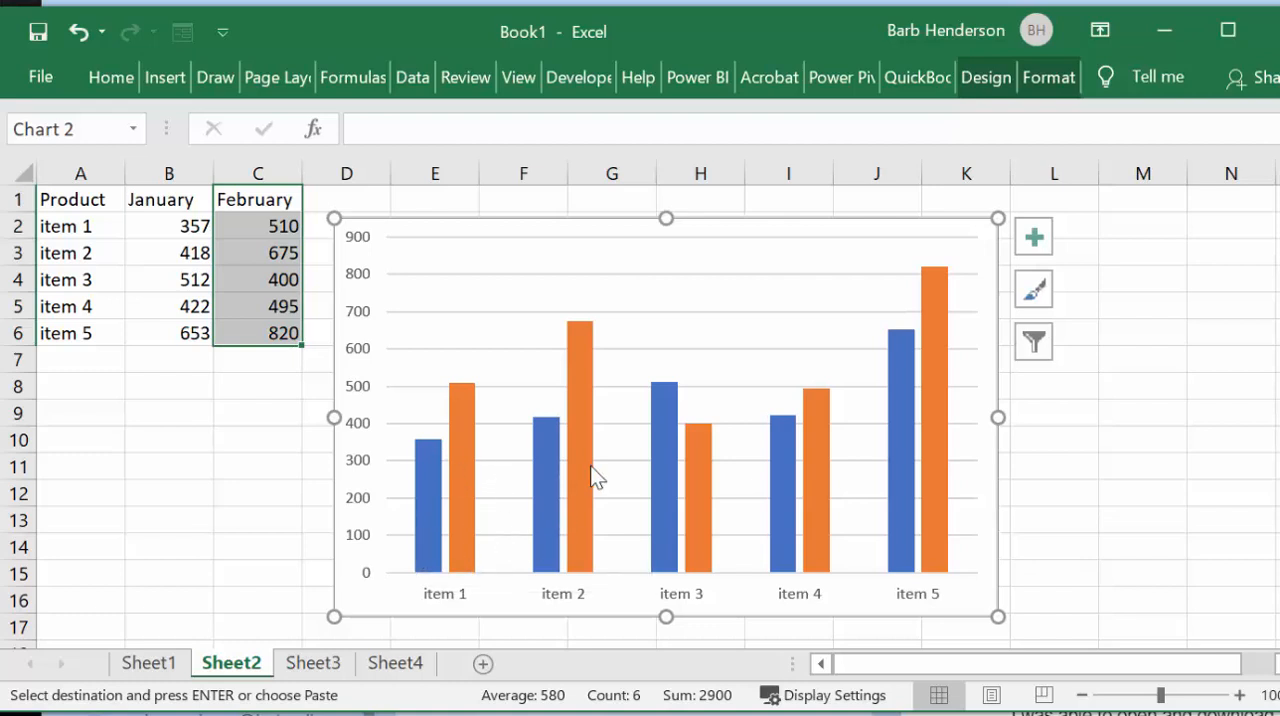
left_click(1038, 240)
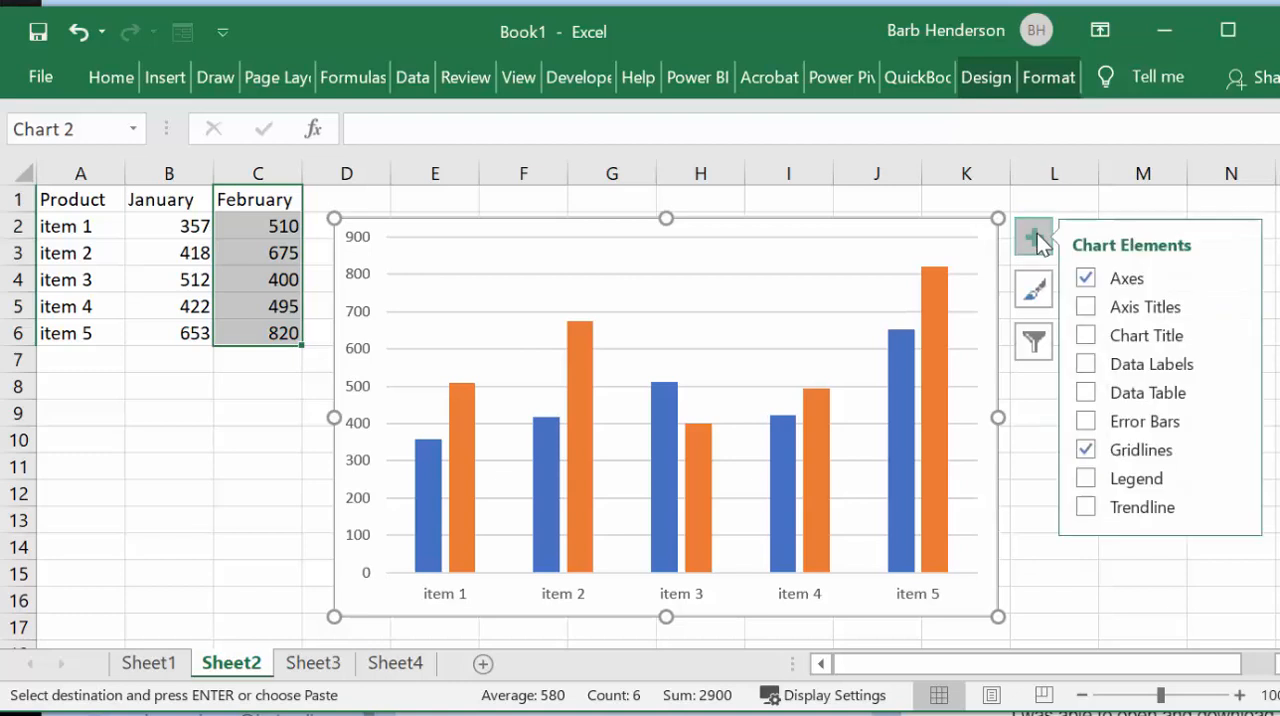
left_click(1092, 479)
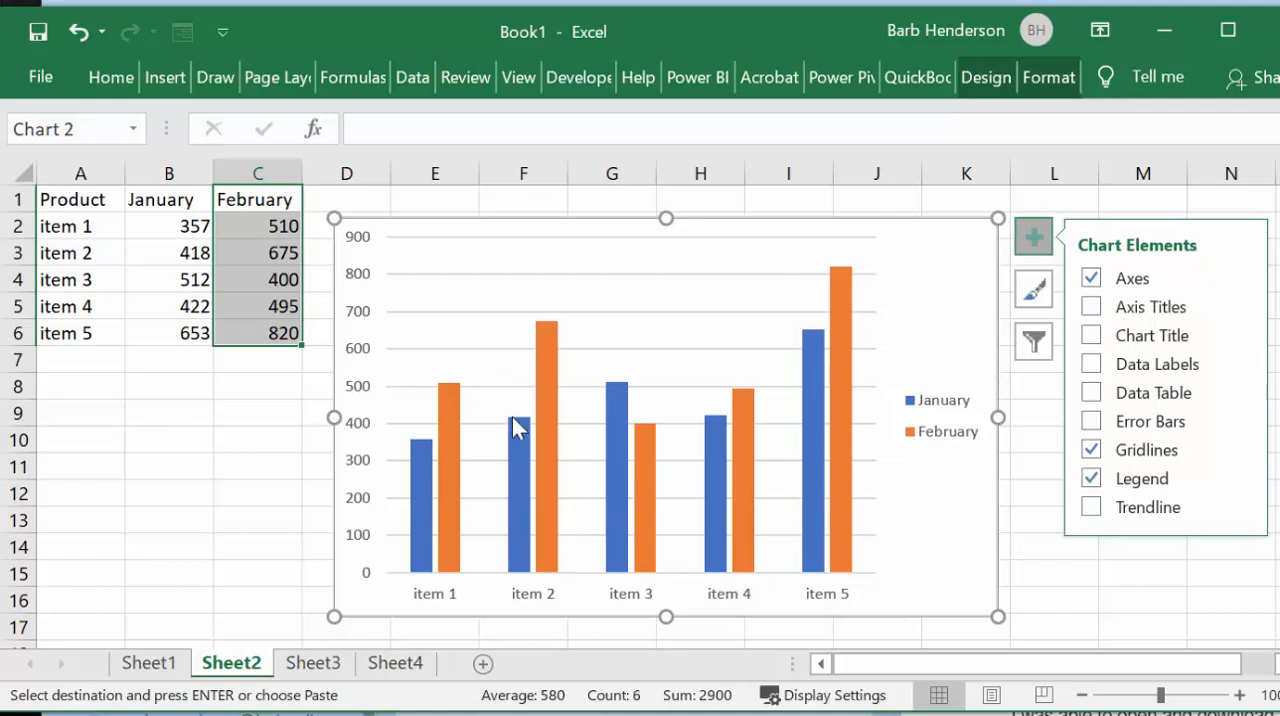
mouse_move(514, 427)
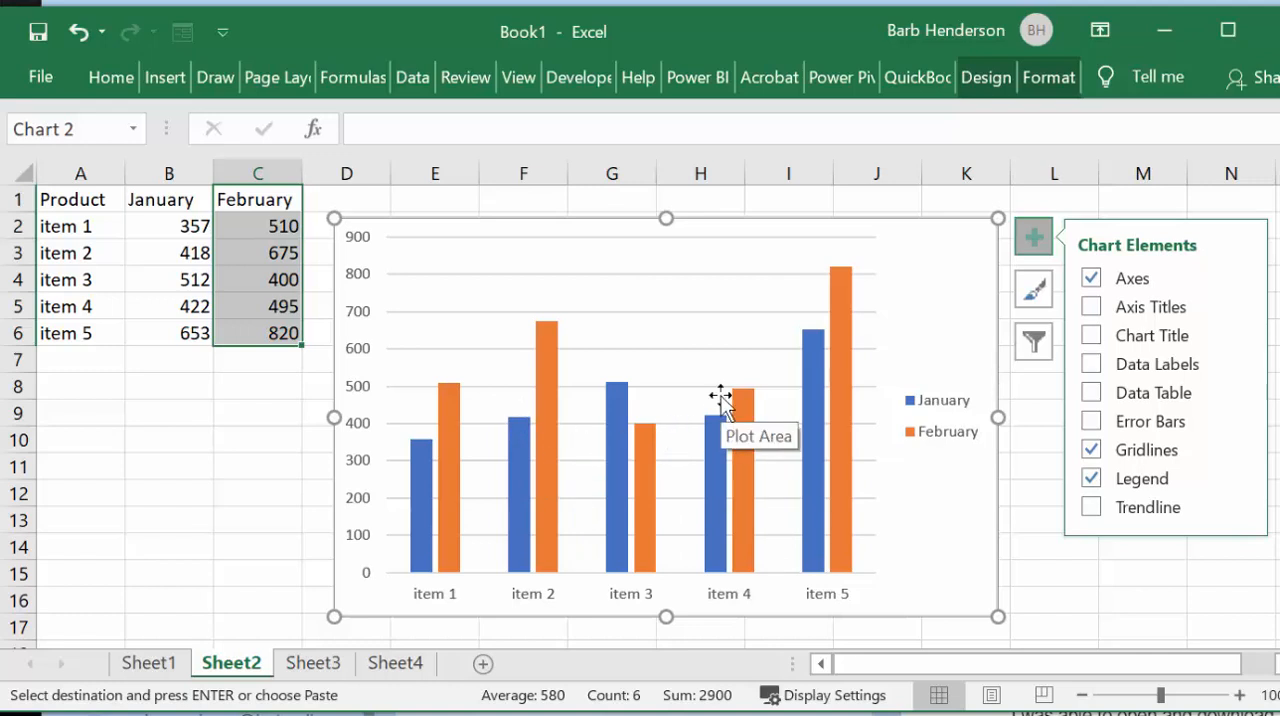
Step: On Sheet1, clear the temperature in B5 that has no day beside it
left_click(148, 664)
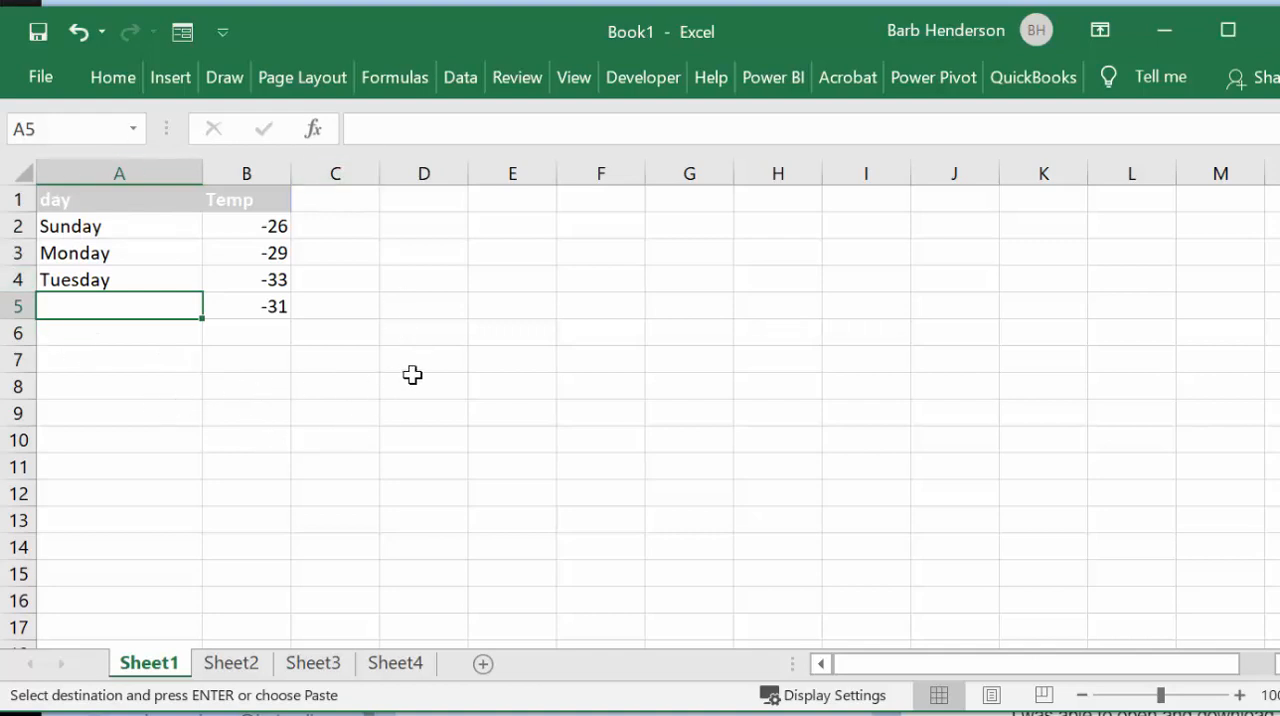
left_click(53, 201)
left_click_drag(53, 201, 243, 305)
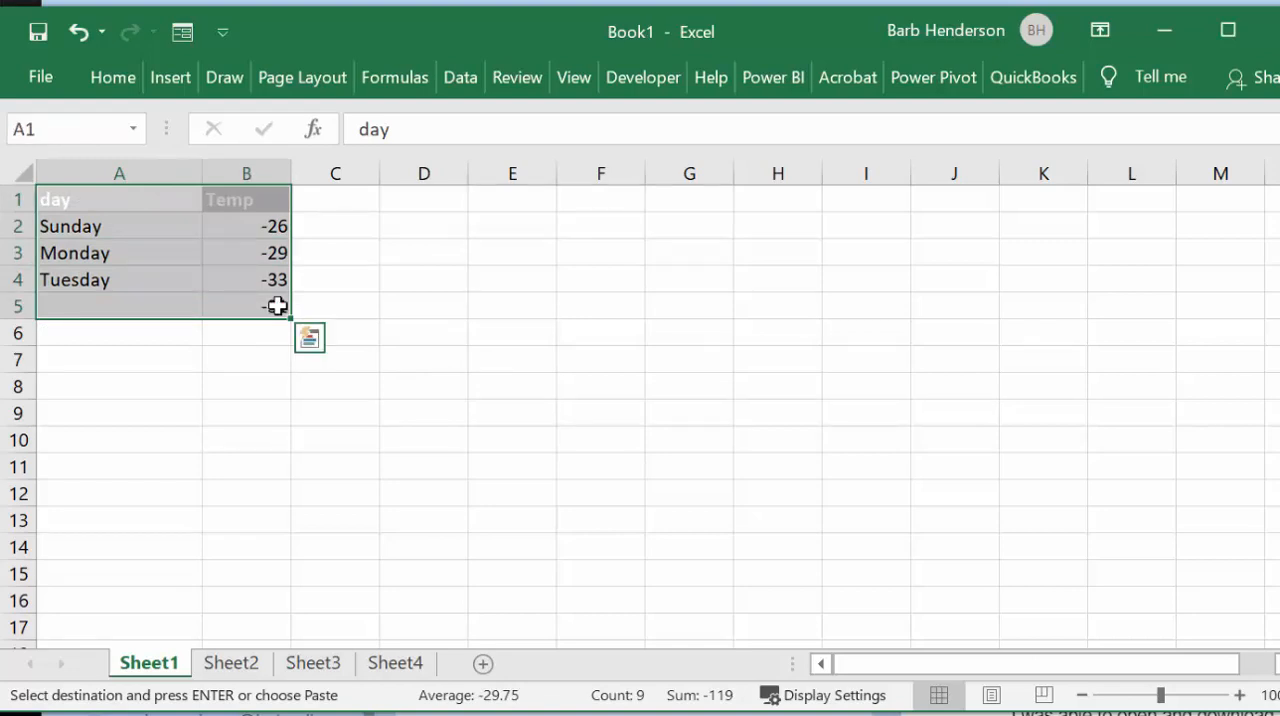
left_click(276, 309)
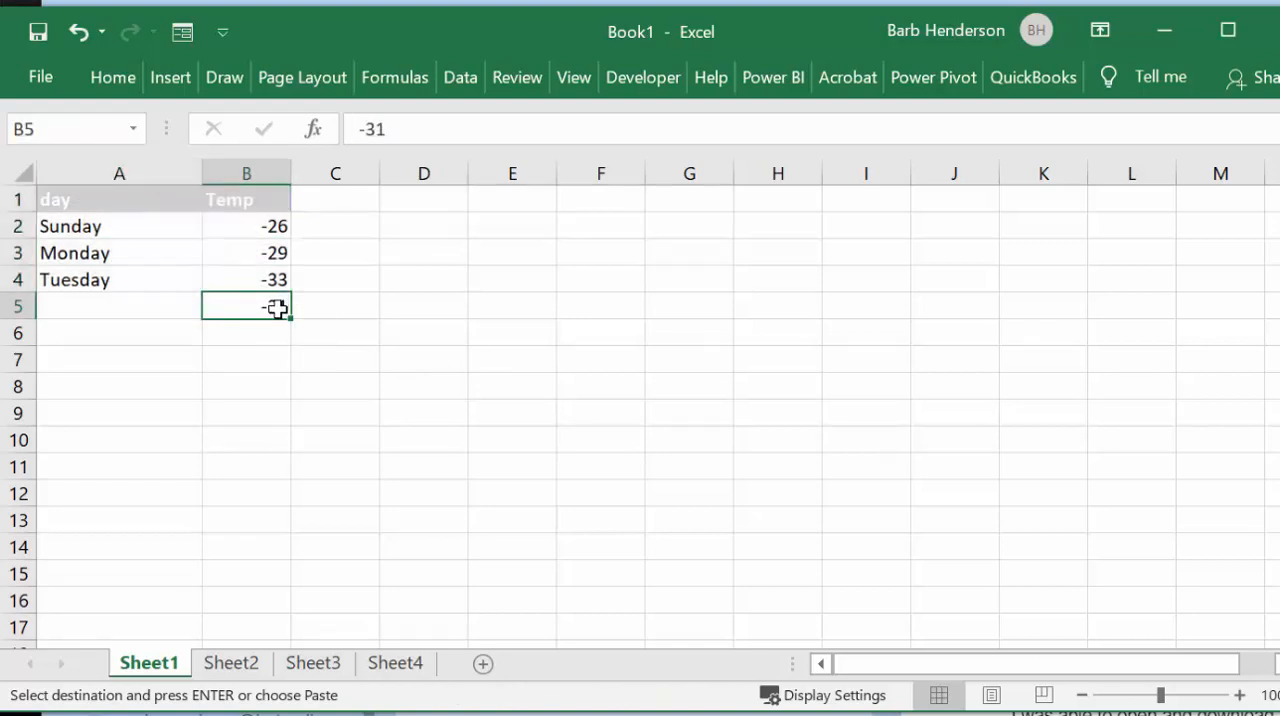
key("Delete")
left_click(300, 408)
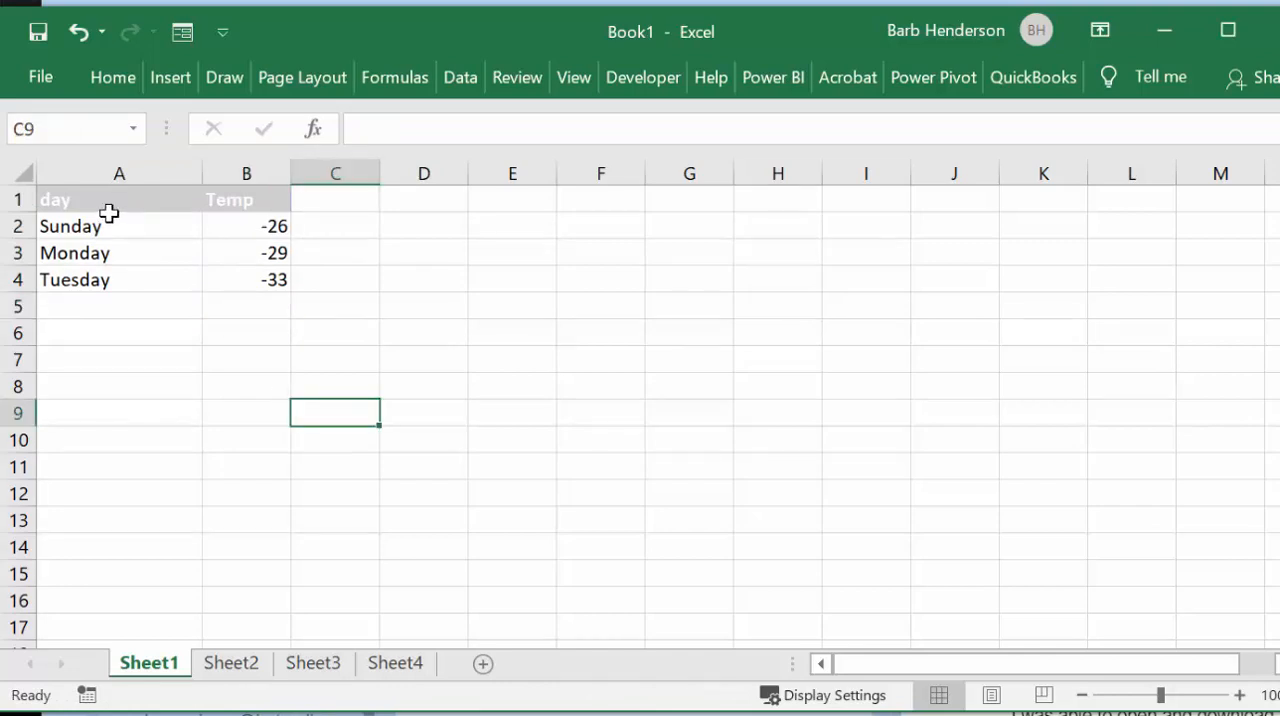
Step: Convert the day and Temp range A1:B4 into a table with headers
left_click_drag(51, 205, 248, 265)
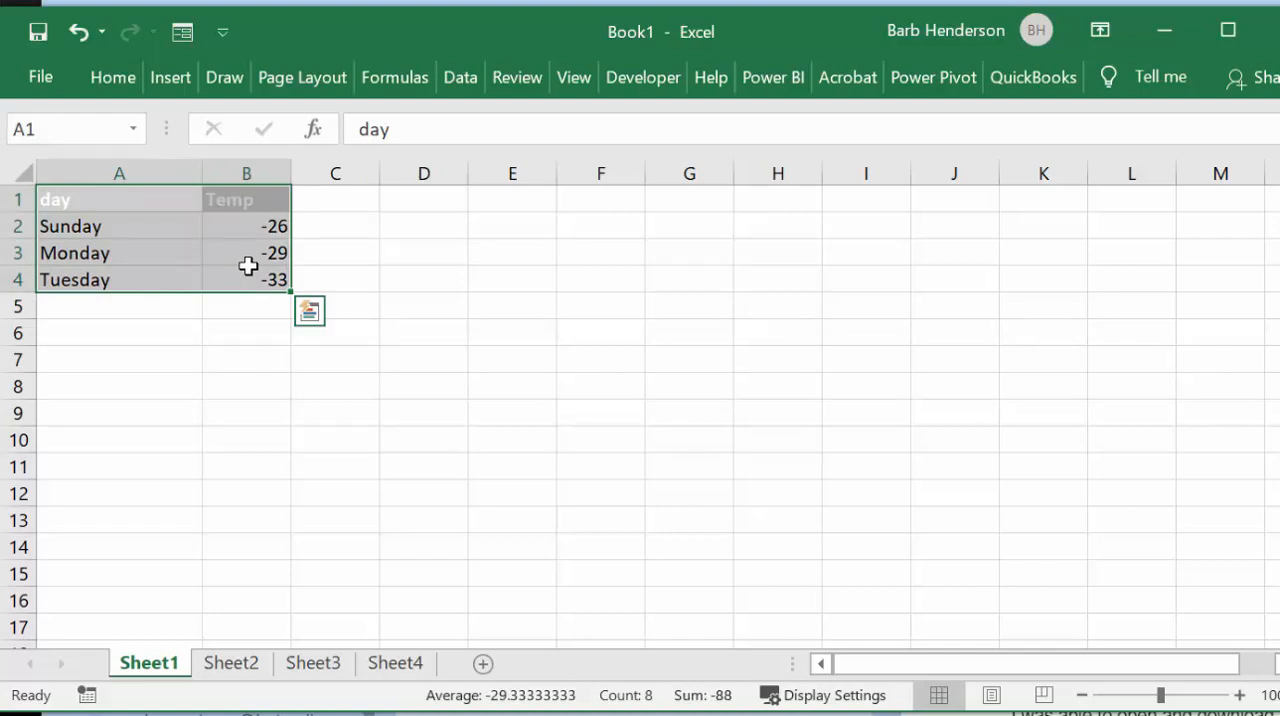
key("ctrl+t")
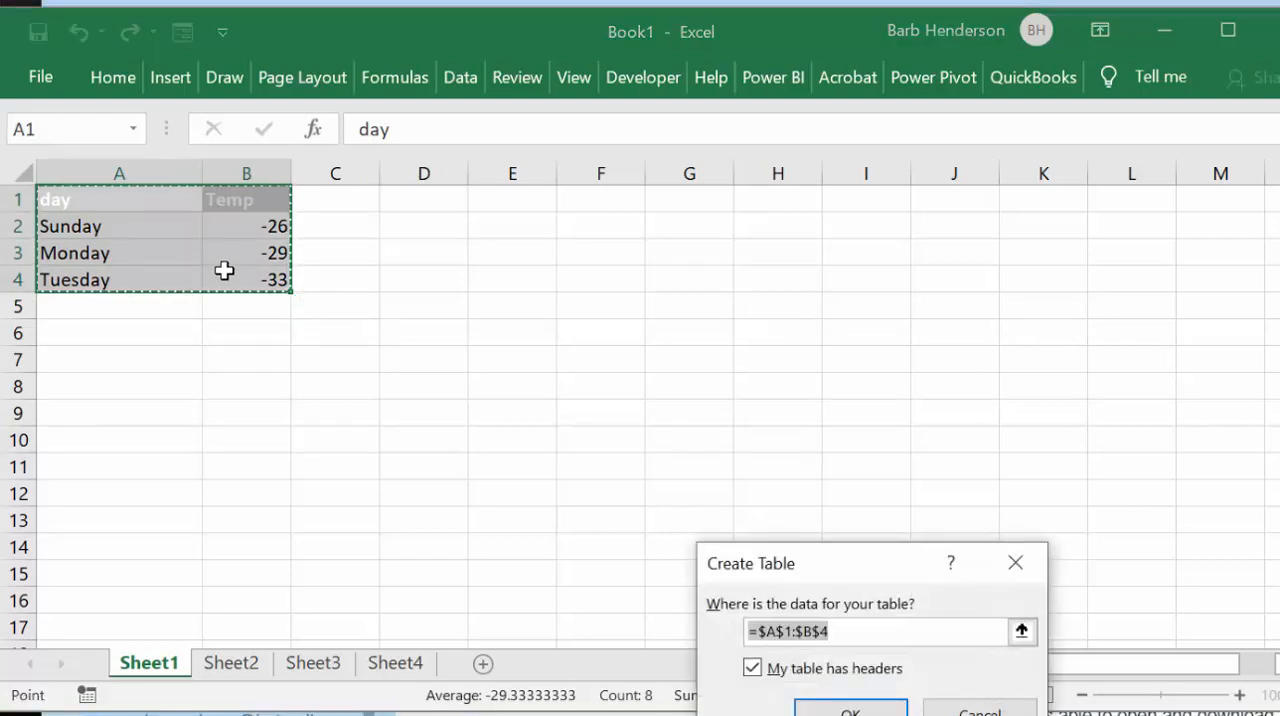
left_click_drag(828, 560, 677, 237)
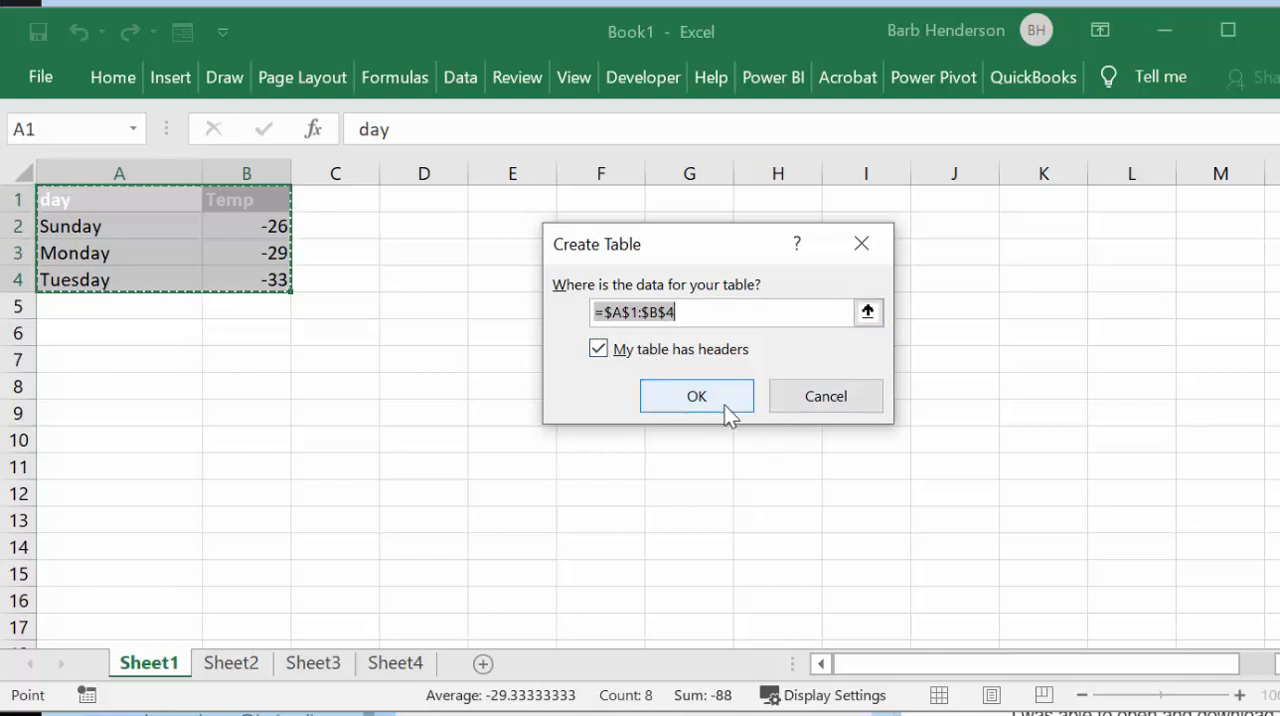
left_click(701, 395)
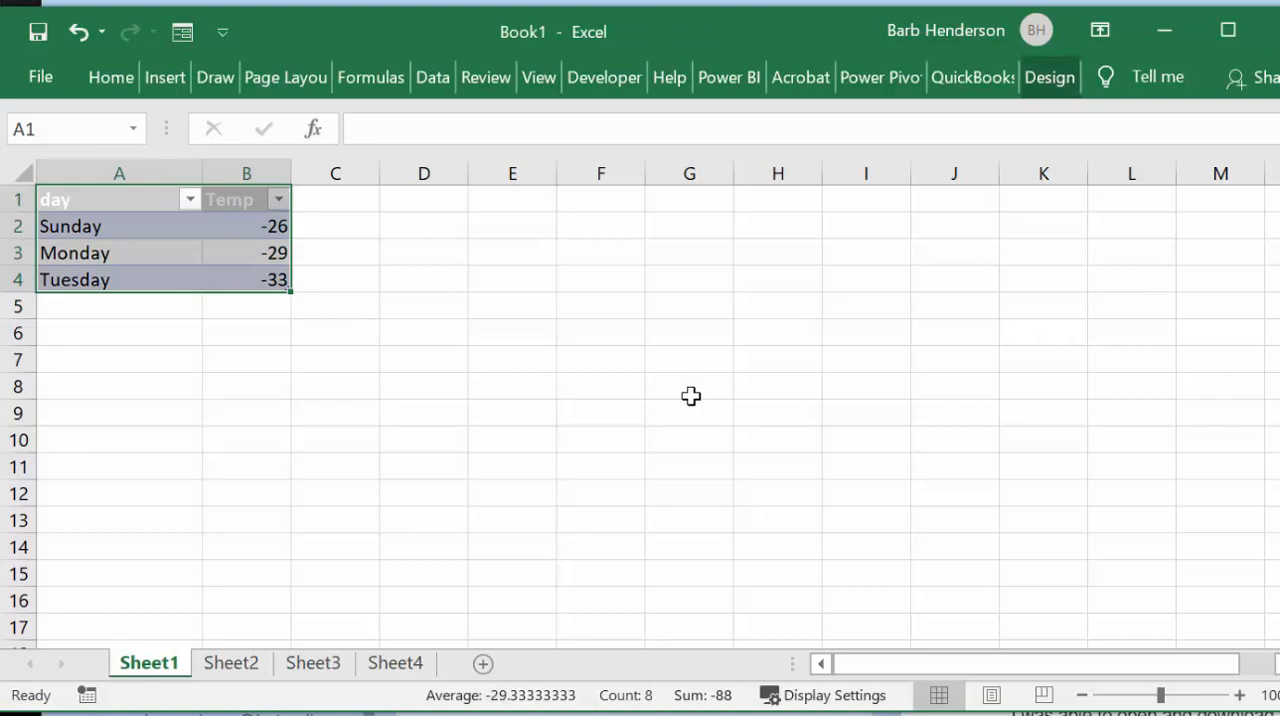
Step: Insert a basic 2-D line chart based on the day and Temp table
left_click(165, 76)
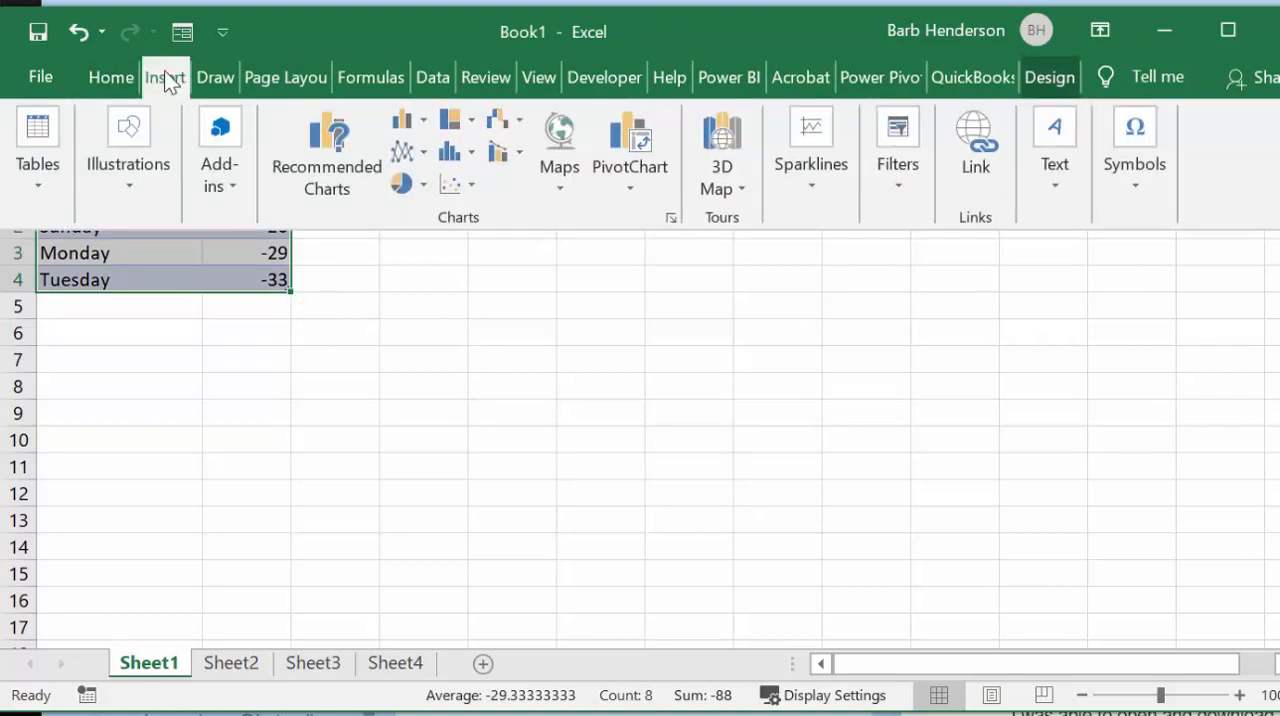
left_click(414, 158)
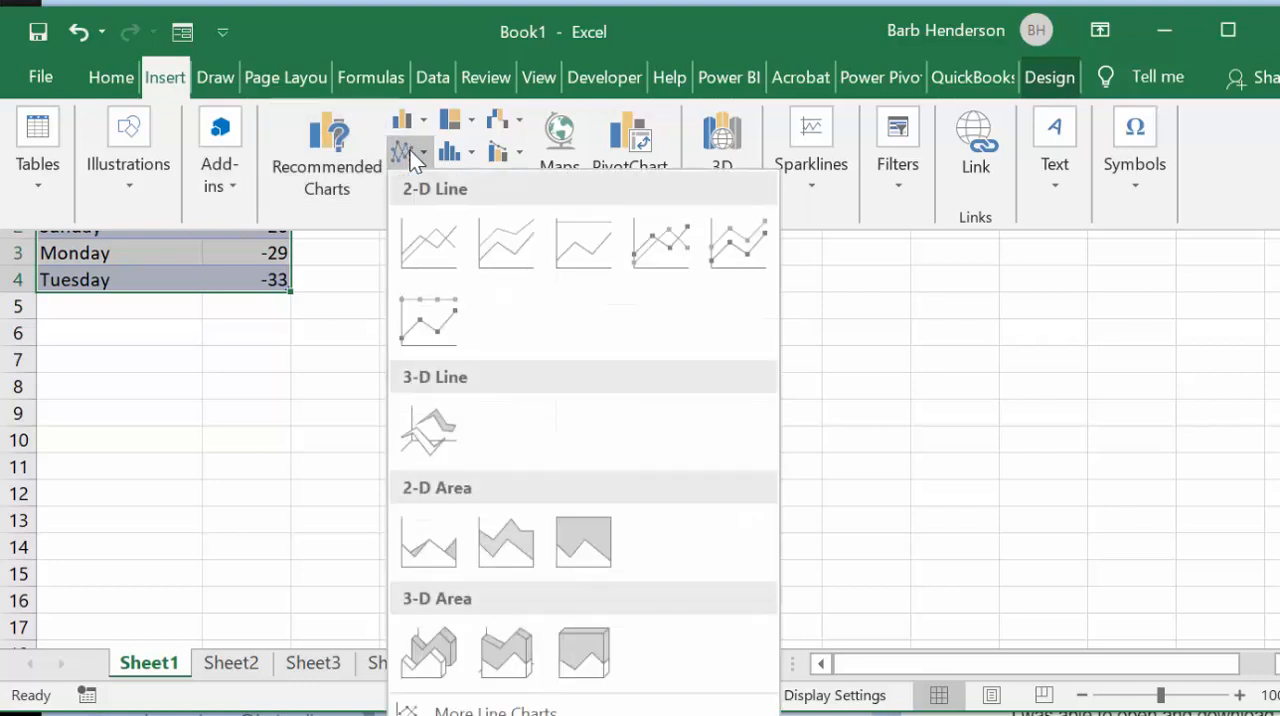
left_click(446, 246)
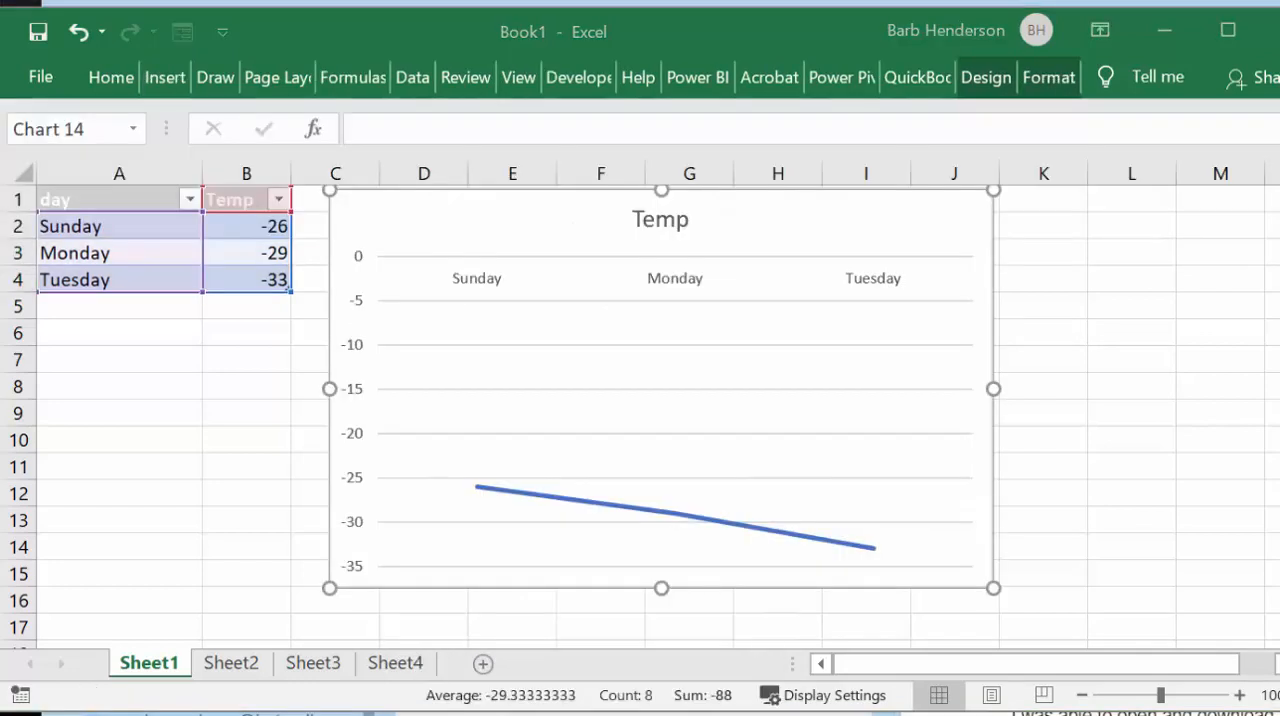
Step: Extend the day series from Tuesday in A4 down to Saturday in A8
left_click(143, 275)
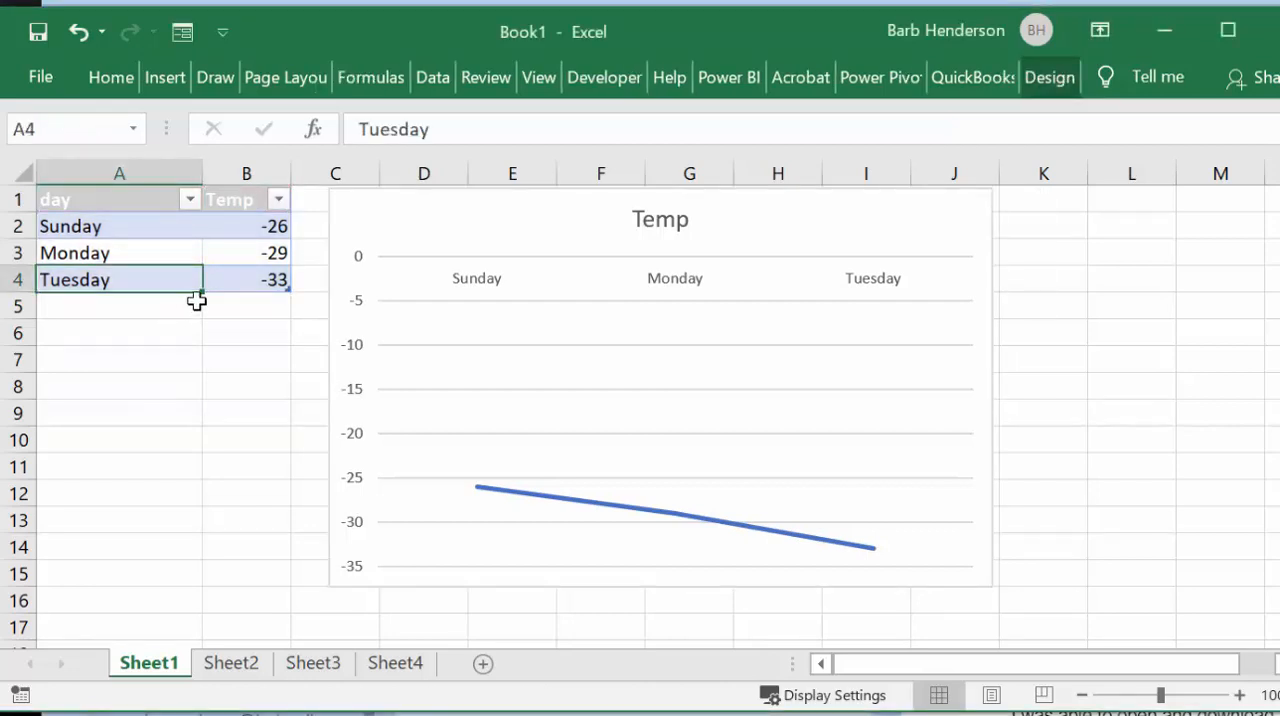
left_click_drag(203, 292, 193, 398)
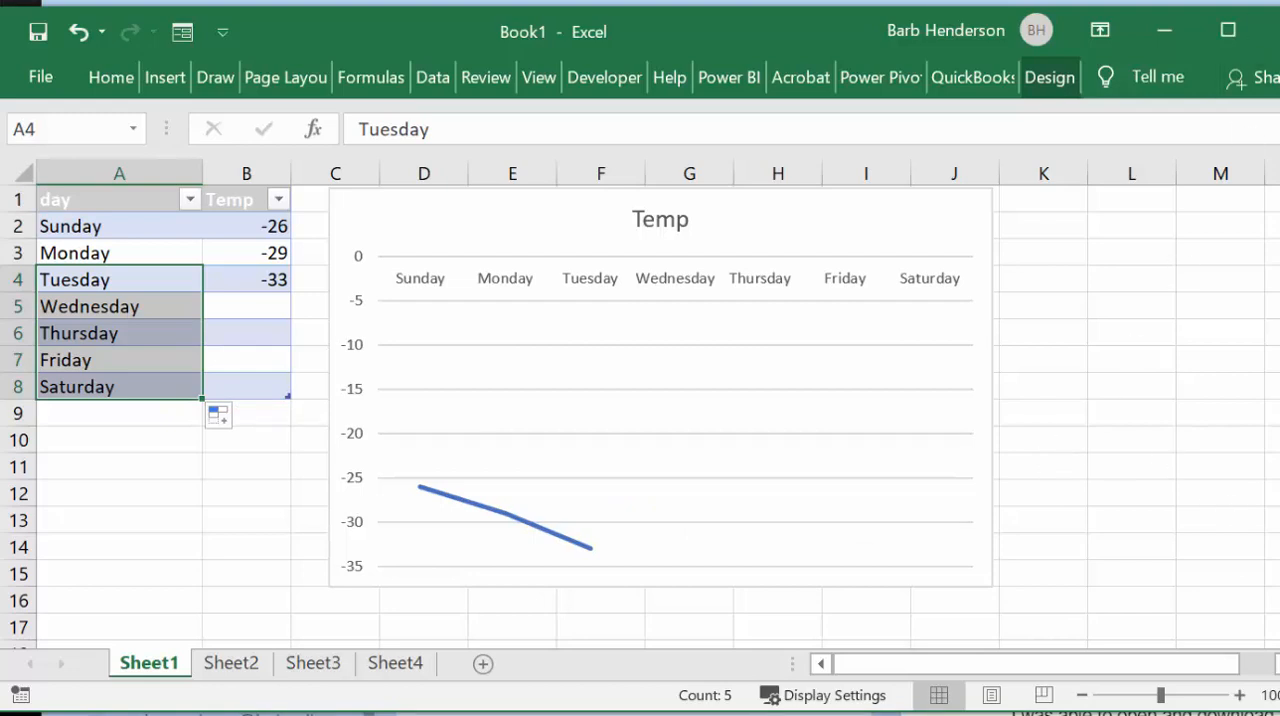
Step: Check the daily temperatures in the 14-day web forecast and enter -32 for Wednesday in B5 of the Excel table
left_click(800, 3)
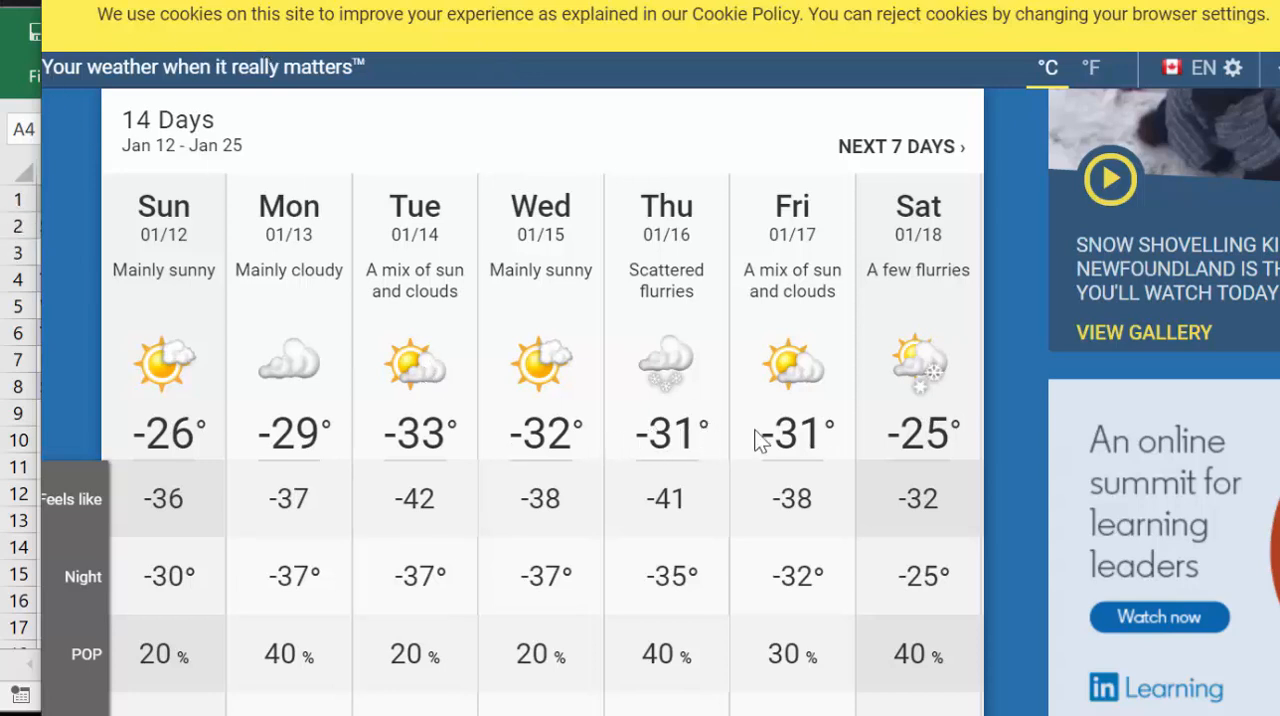
left_click(15, 95)
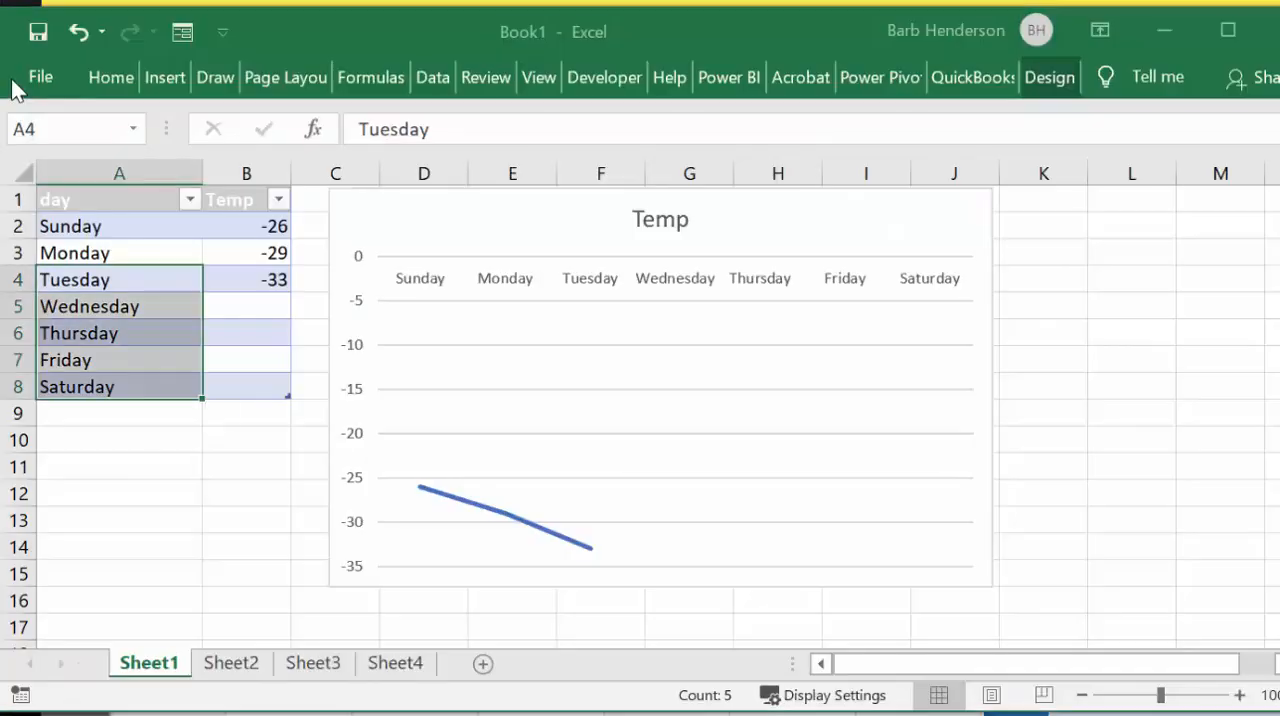
left_click(243, 305)
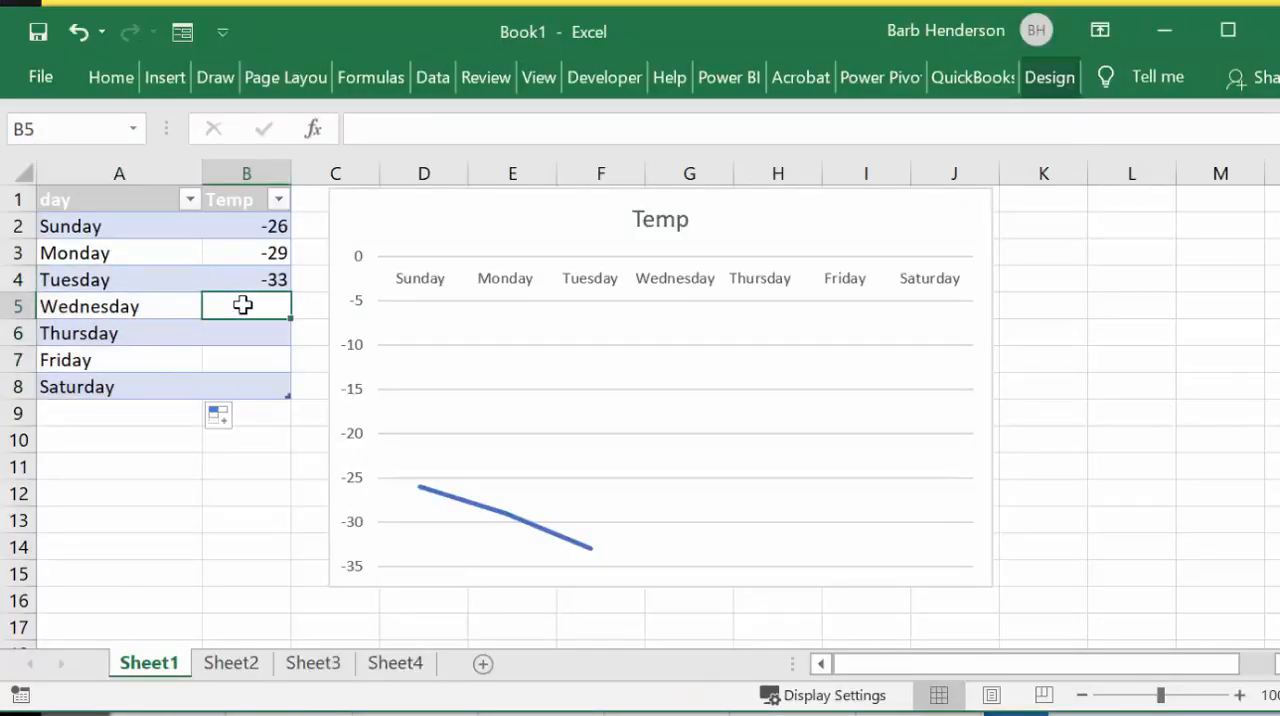
type("-32")
key("Return")
Step: Enter Thursday's temperature in B6 and correct it to -31
type("3")
key("ctrl+Return")
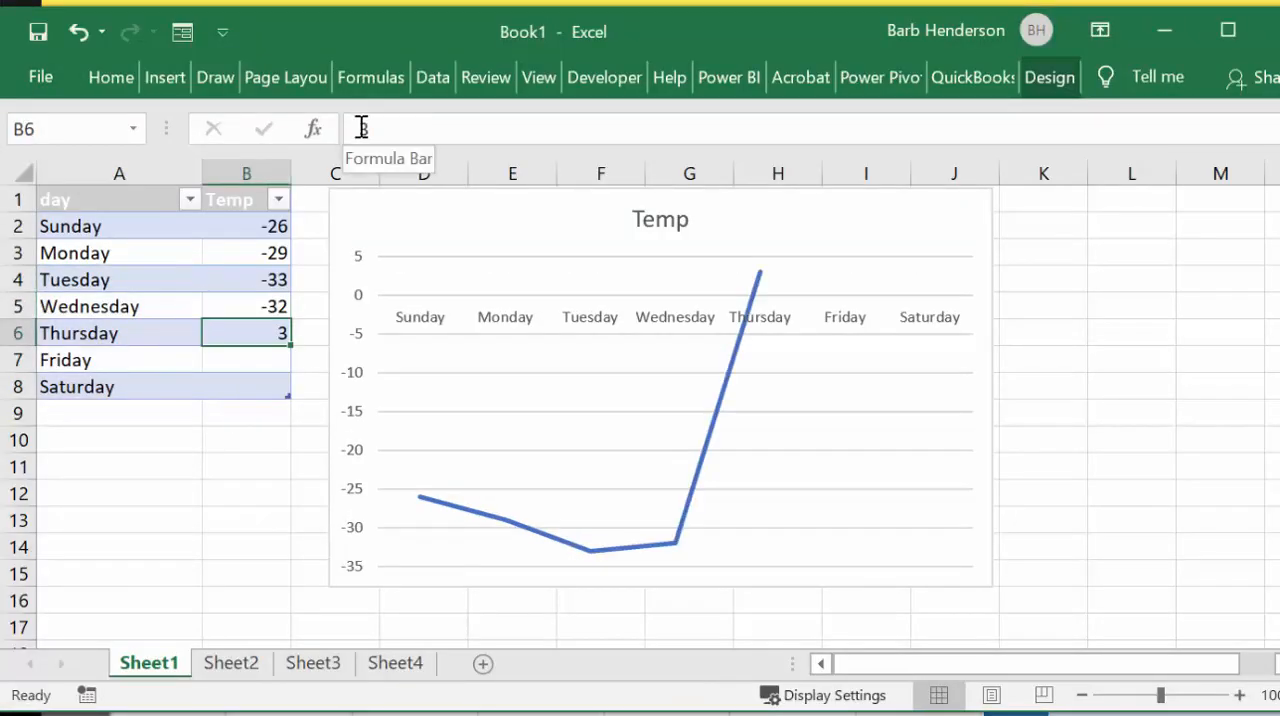
left_click(364, 125)
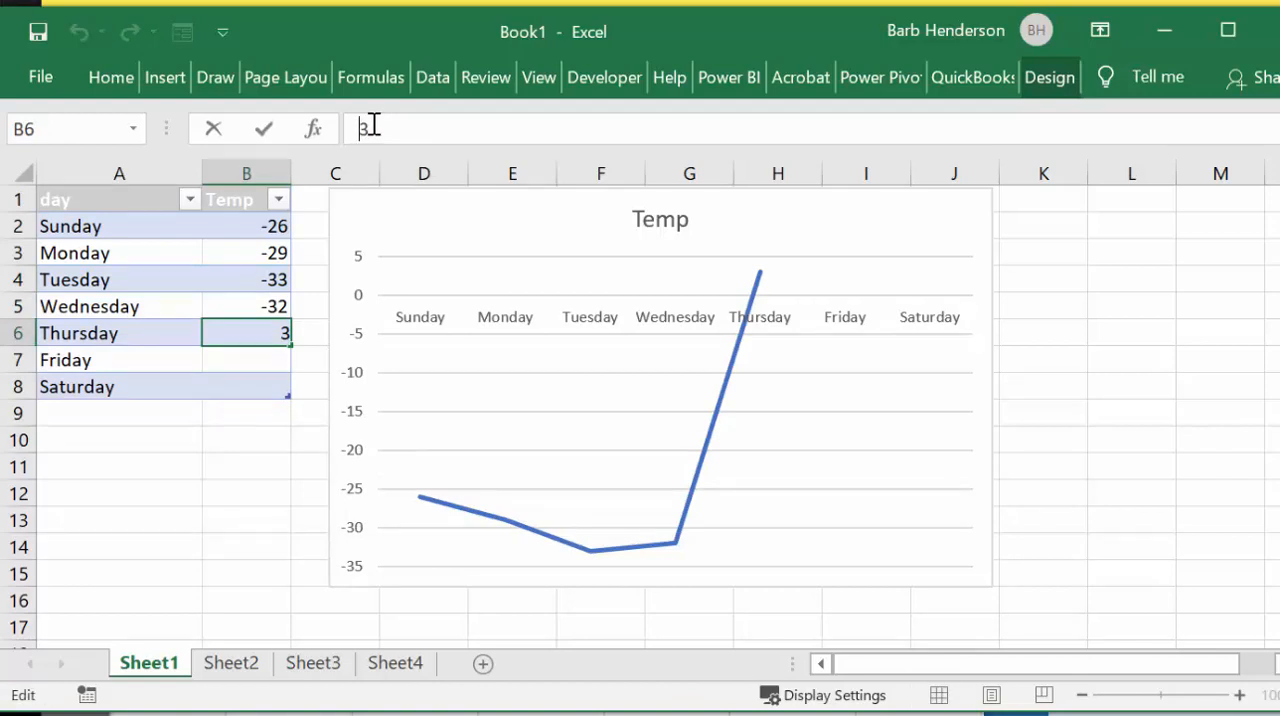
type("-3")
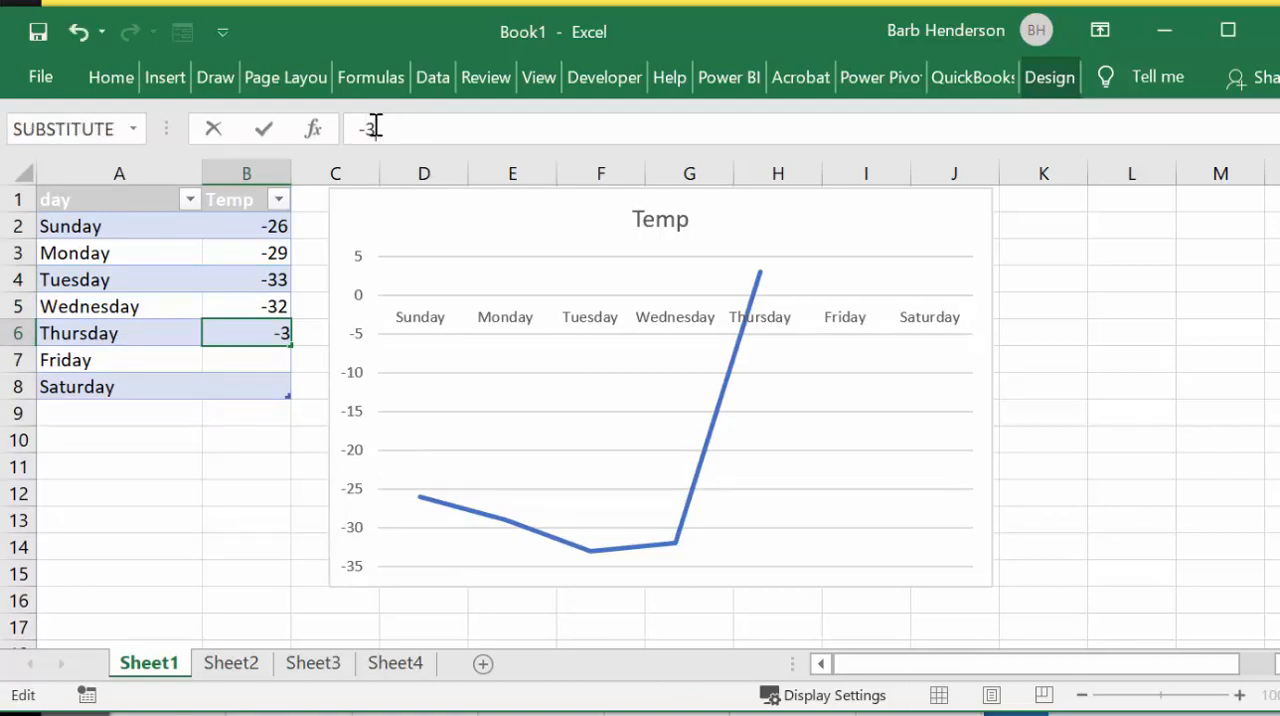
type("1")
Step: Enter -31 for Friday in B7 and -25 for Saturday in B8
left_click(263, 365)
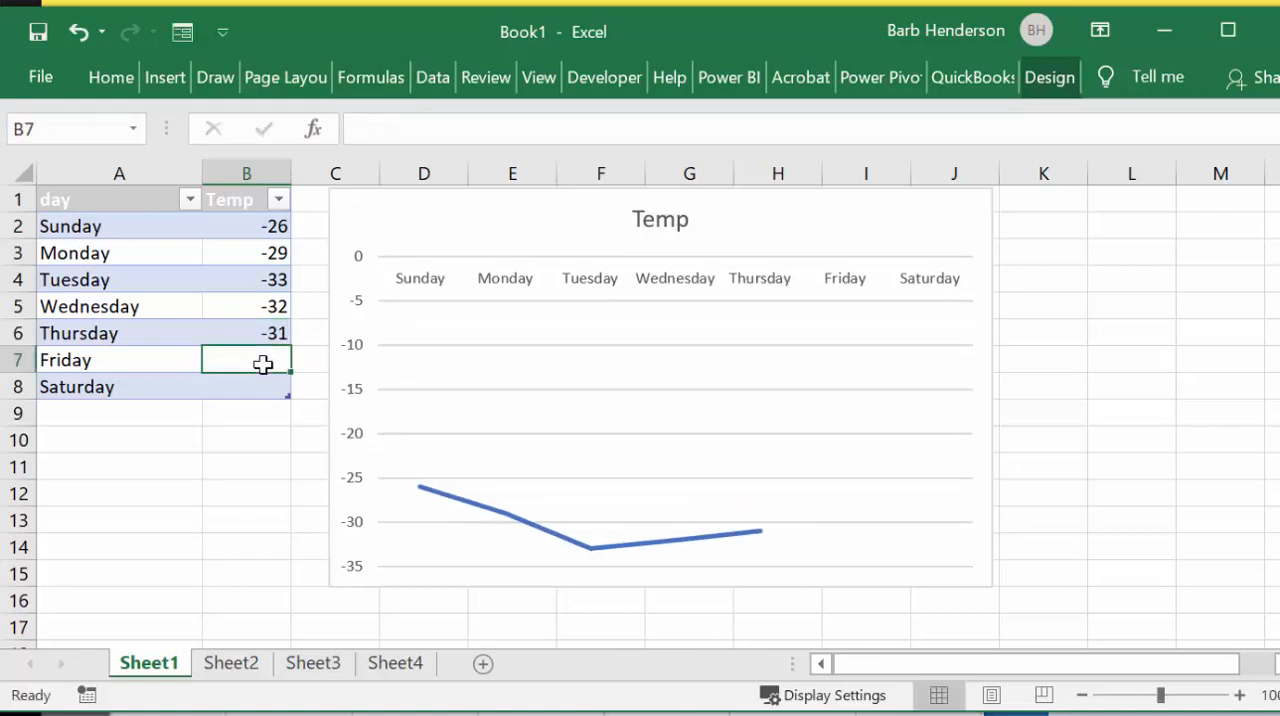
type("-31")
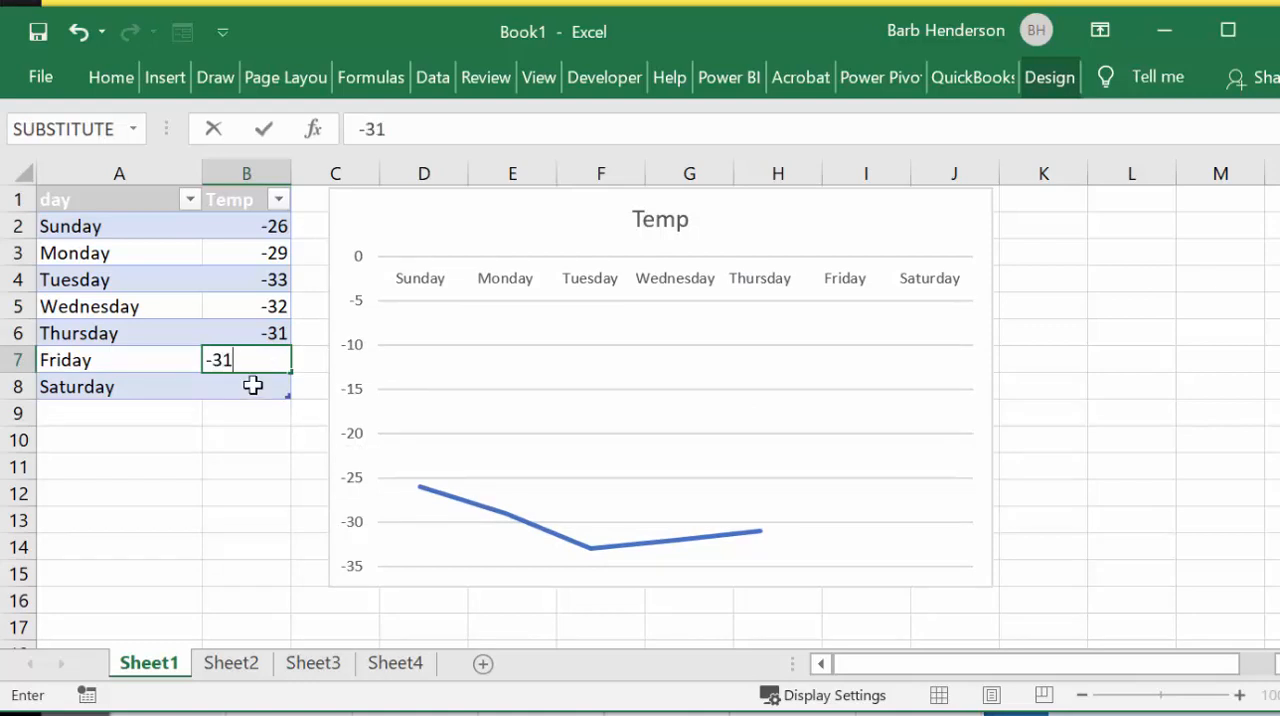
left_click(253, 385)
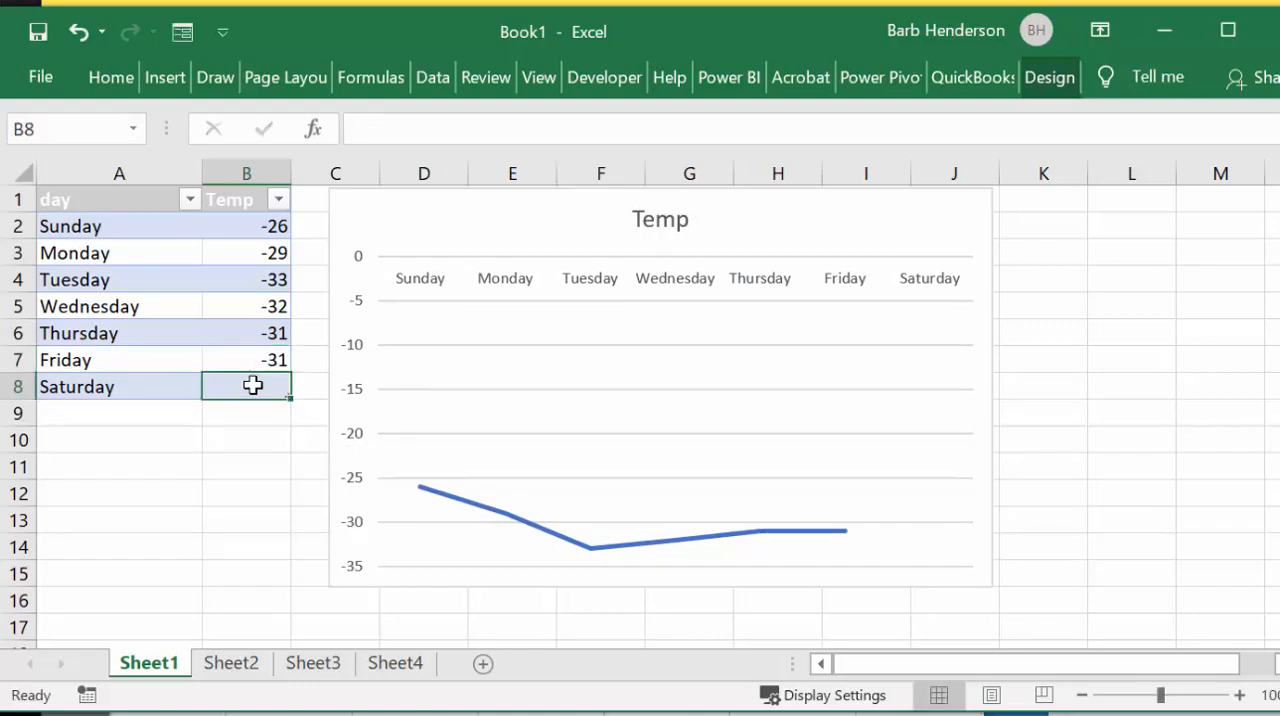
type("-25")
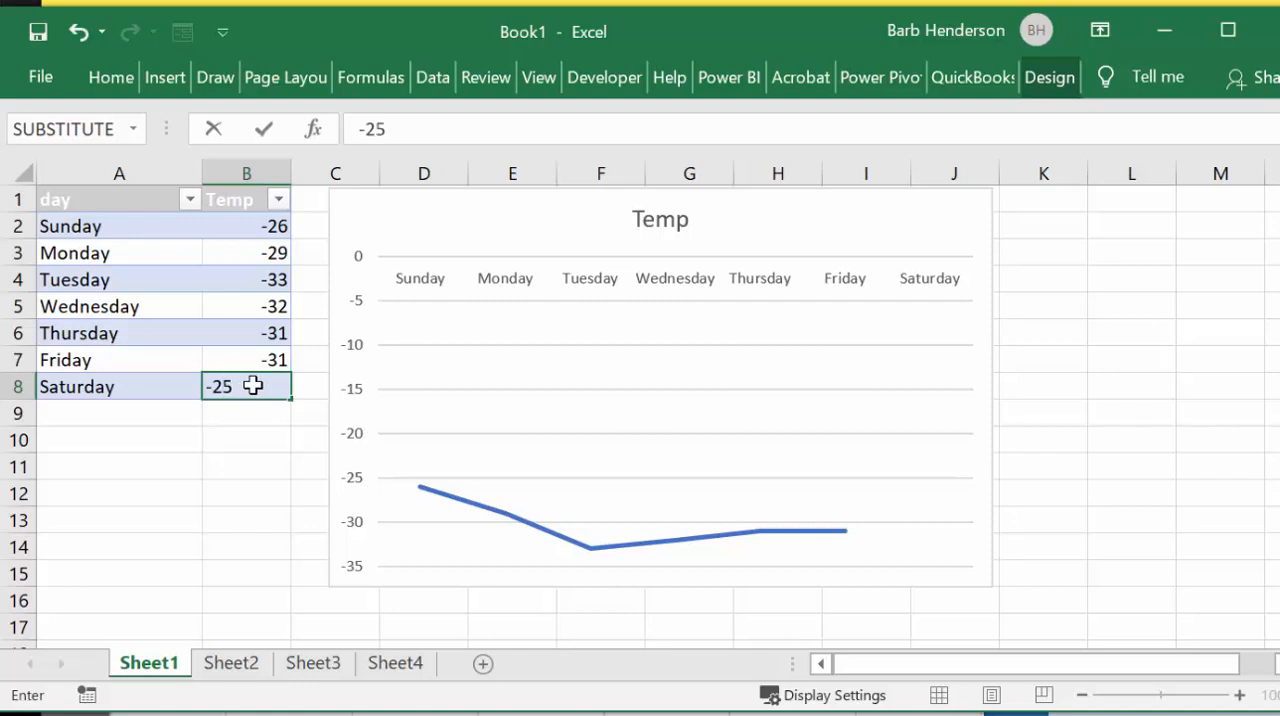
key("Return")
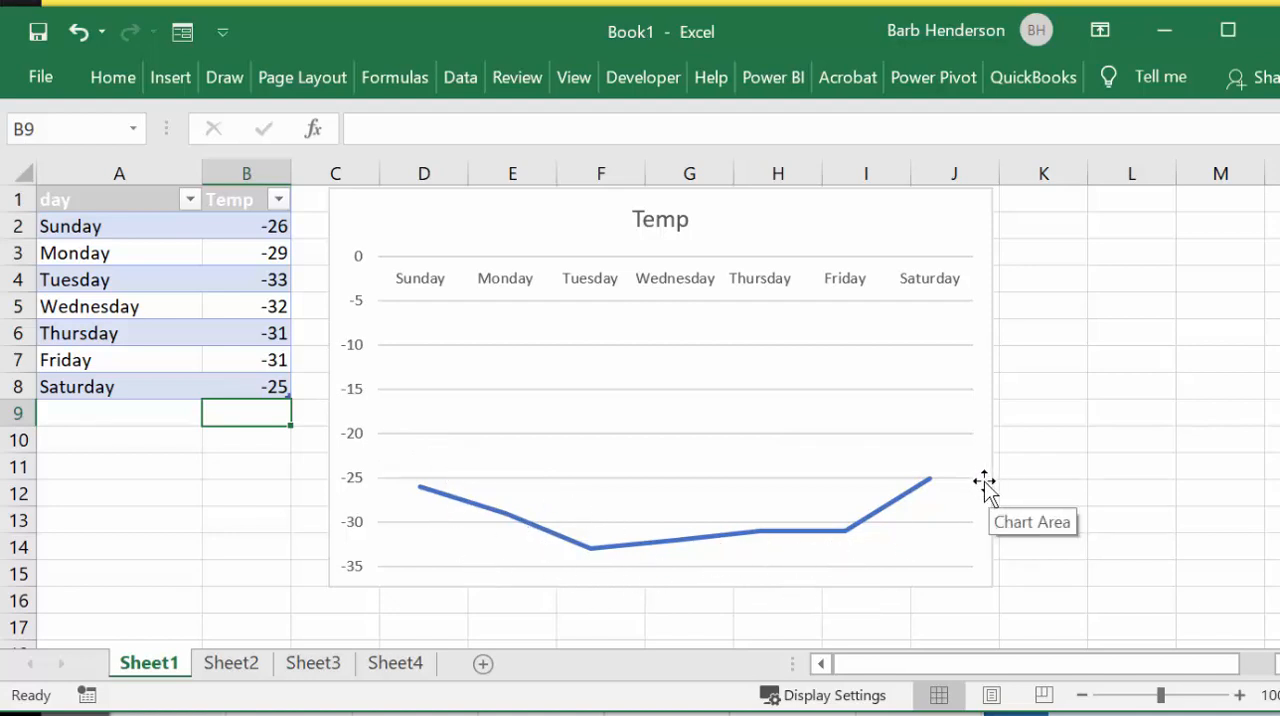
Step: Copy the Temp line chart into a blank picture in Paint and crop the canvas to the pasted chart
left_click(826, 226)
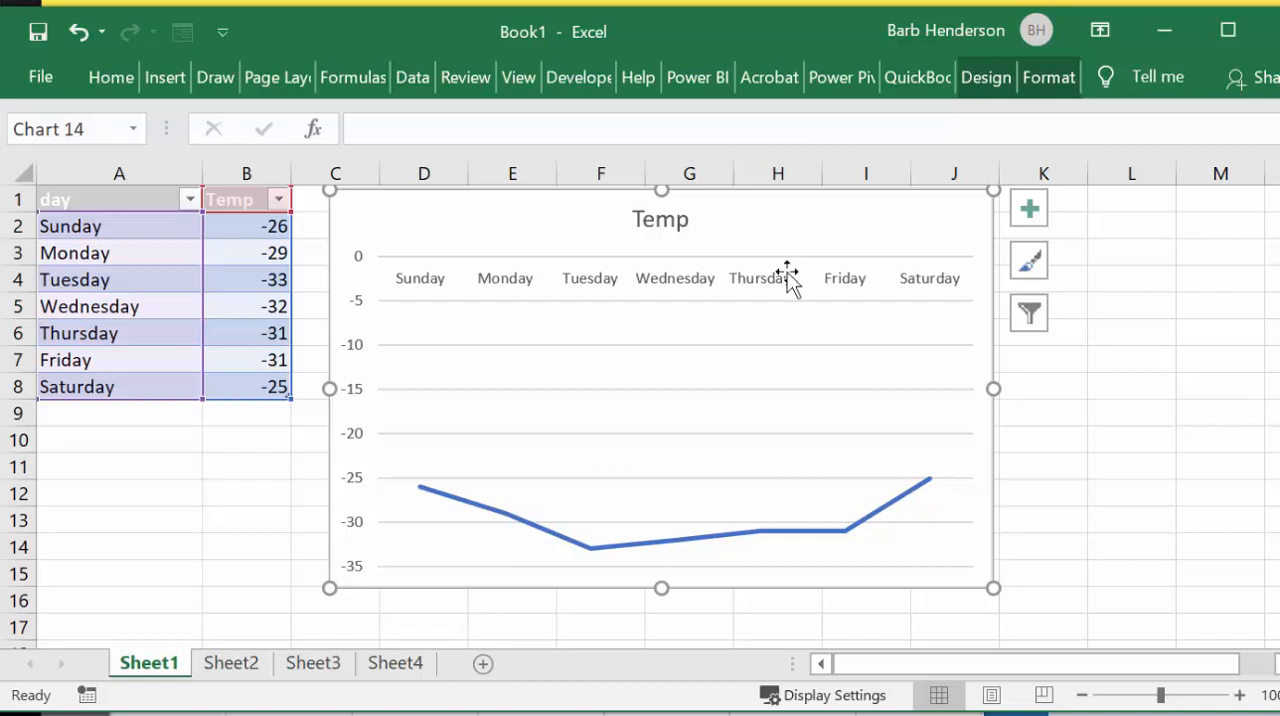
key("super")
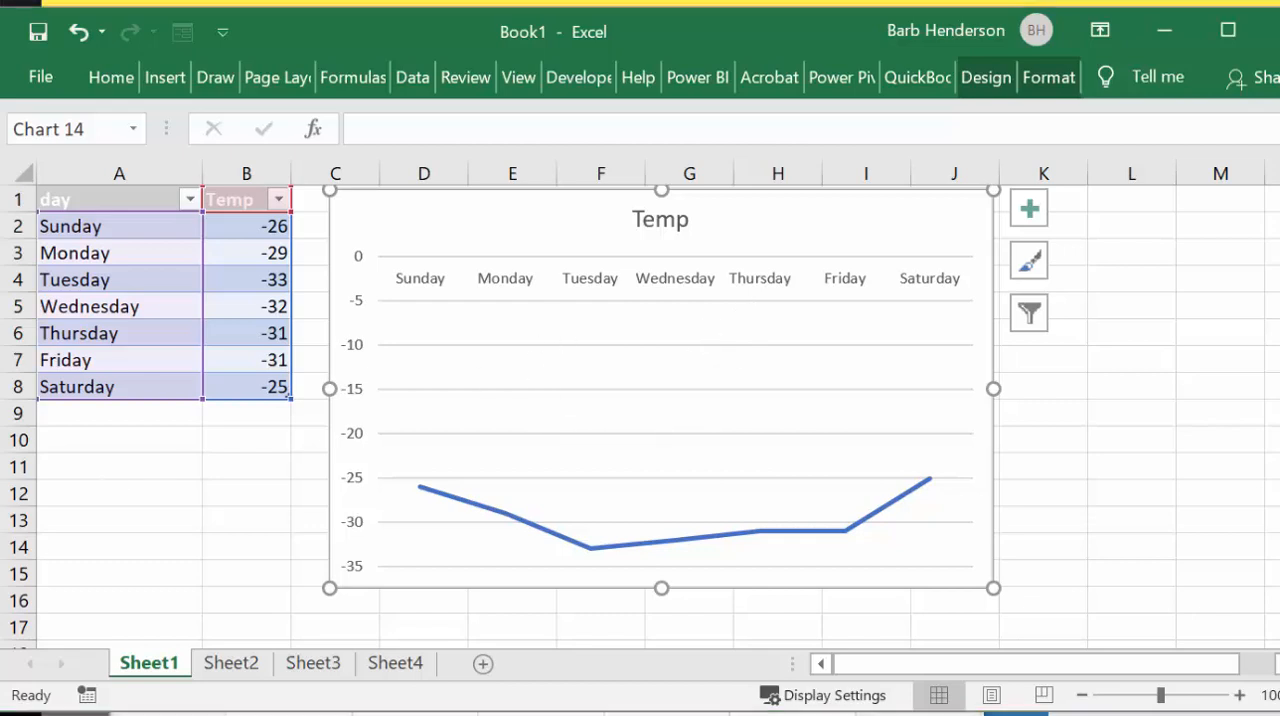
type("pa")
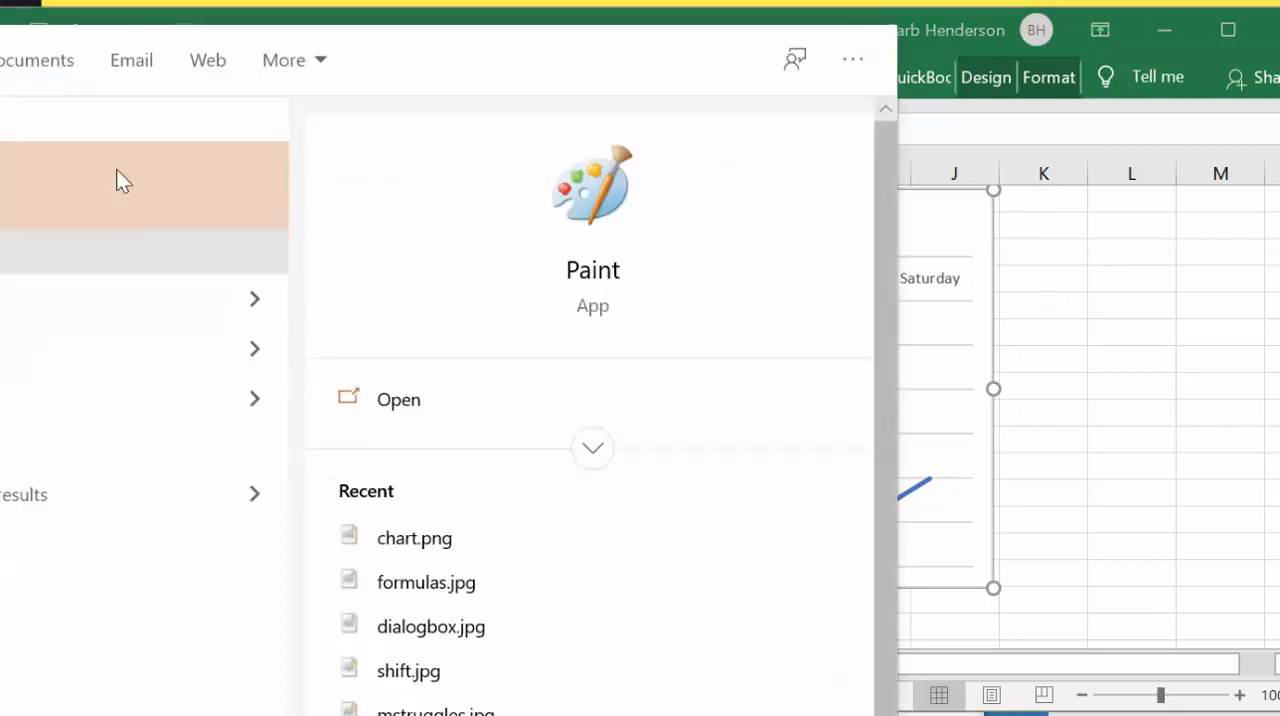
left_click(112, 163)
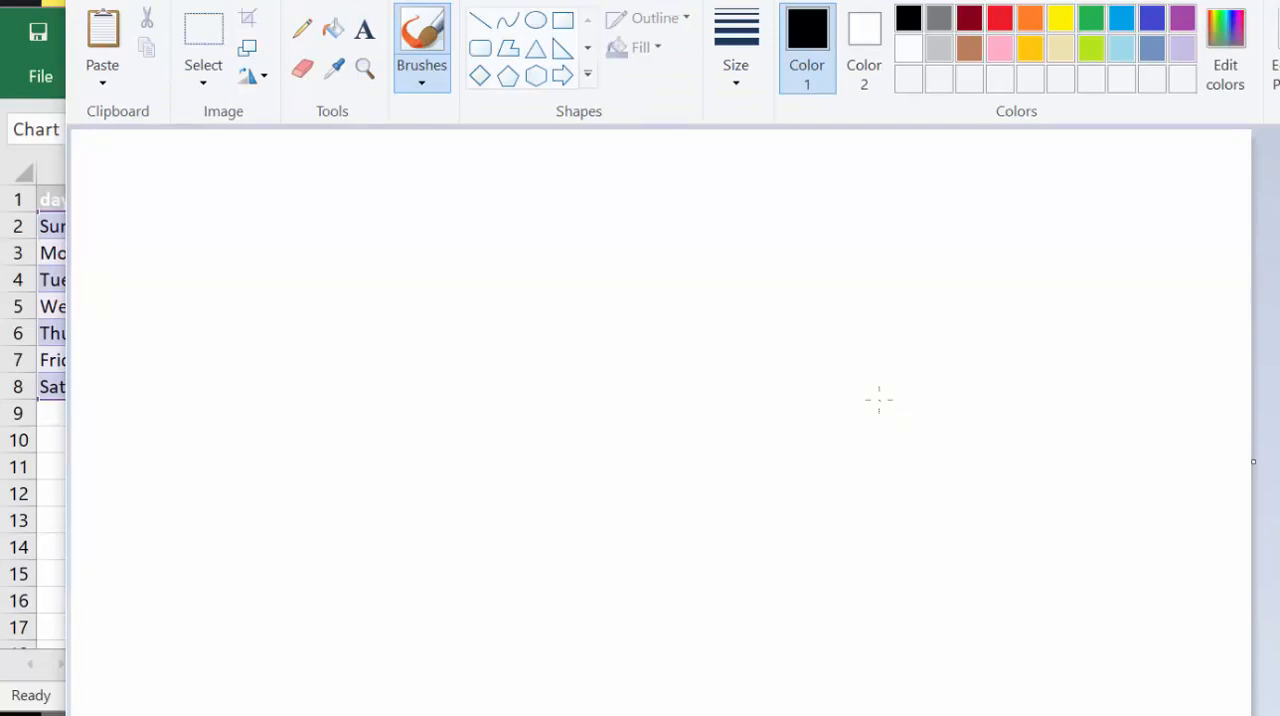
key("ctrl+v")
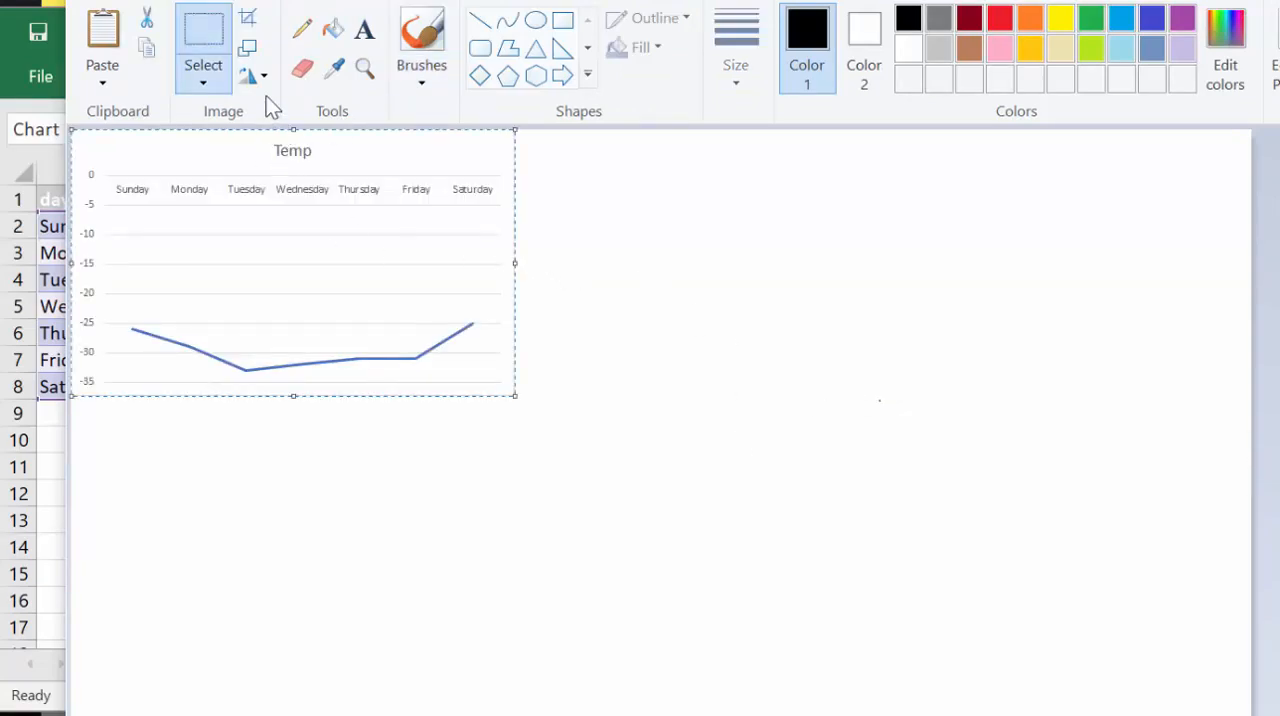
key("ctrl+shift+x")
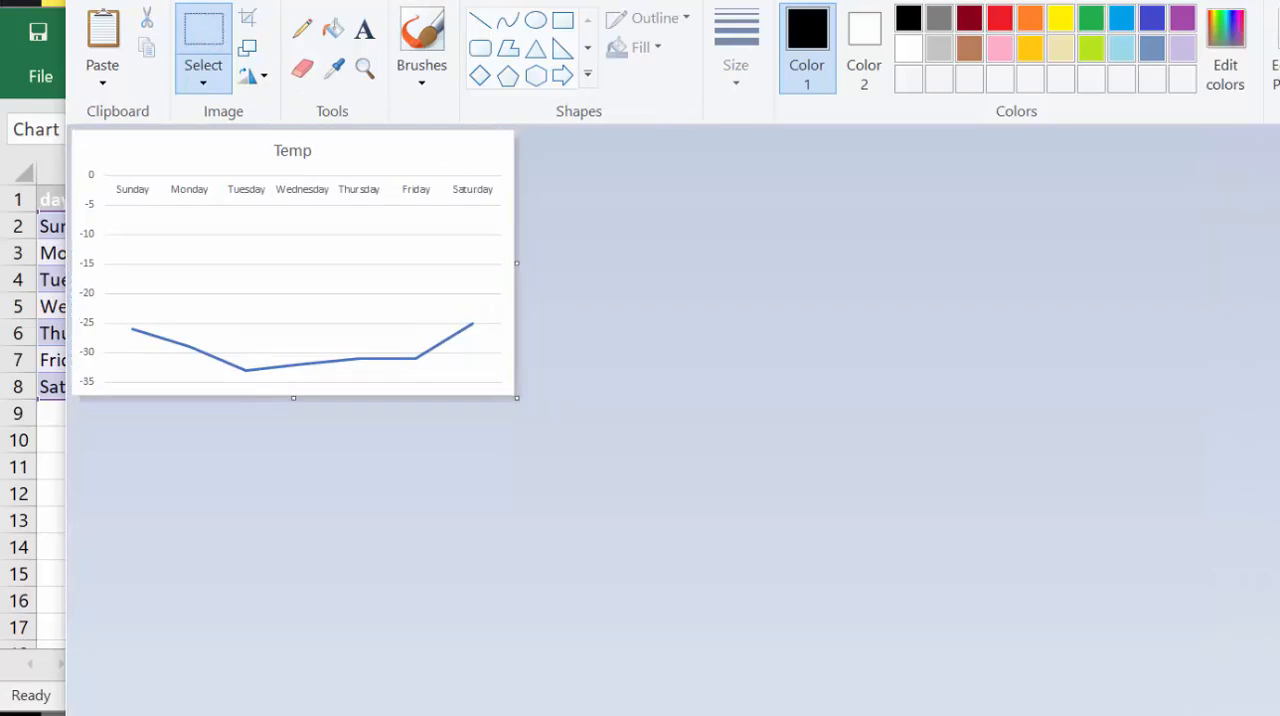
Step: Look through the Save as picture formats offered for the cropped chart image, without saving it
left_click_drag(765, 0, 900, 2)
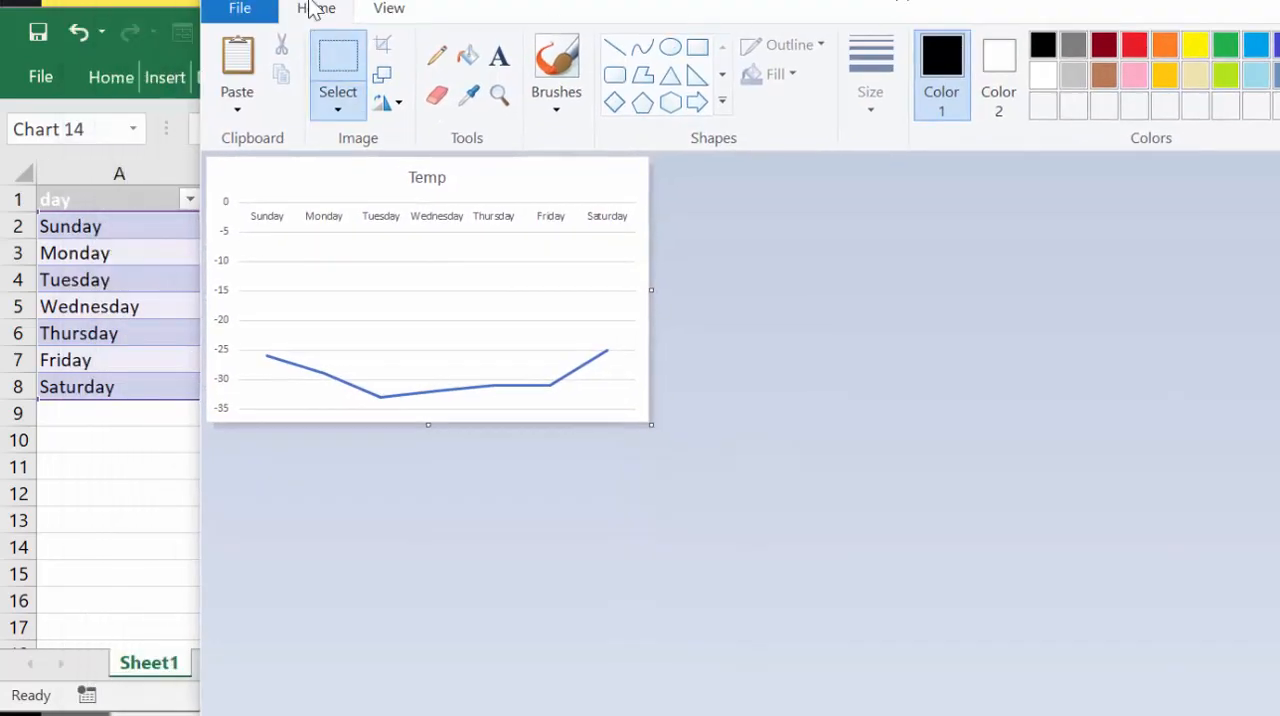
left_click(245, 8)
mouse_move(280, 248)
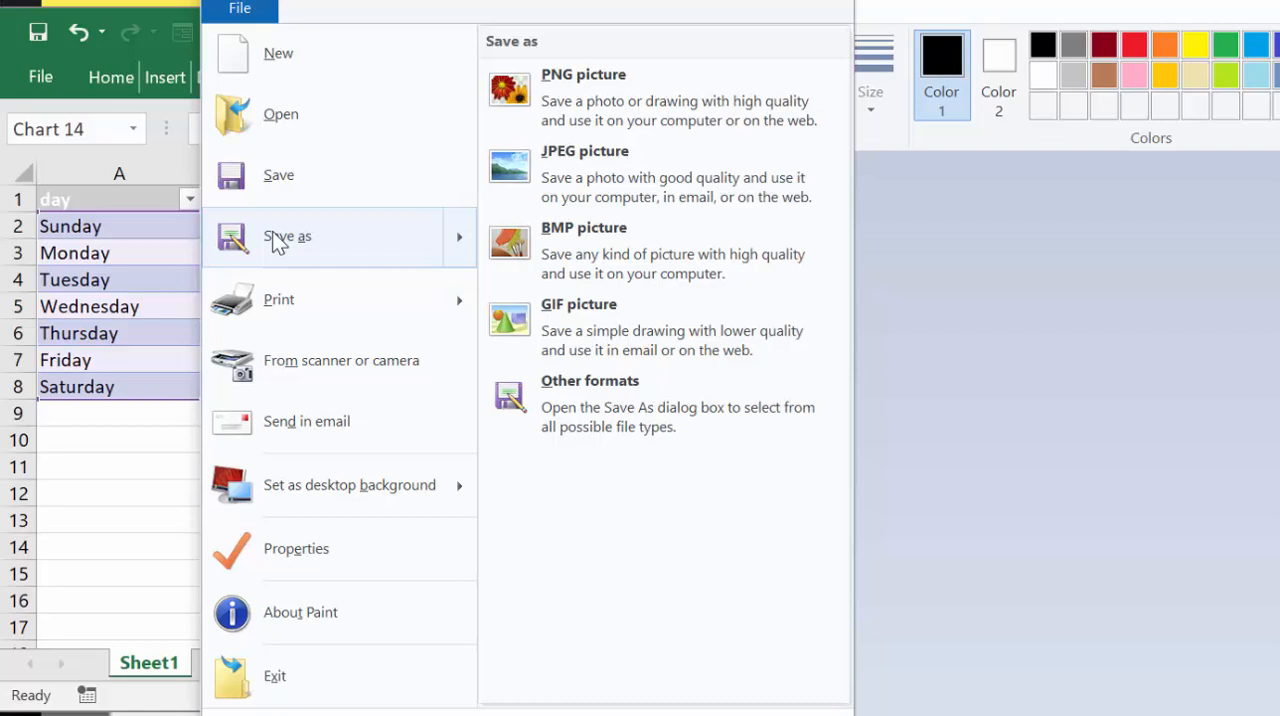
right_click(277, 243)
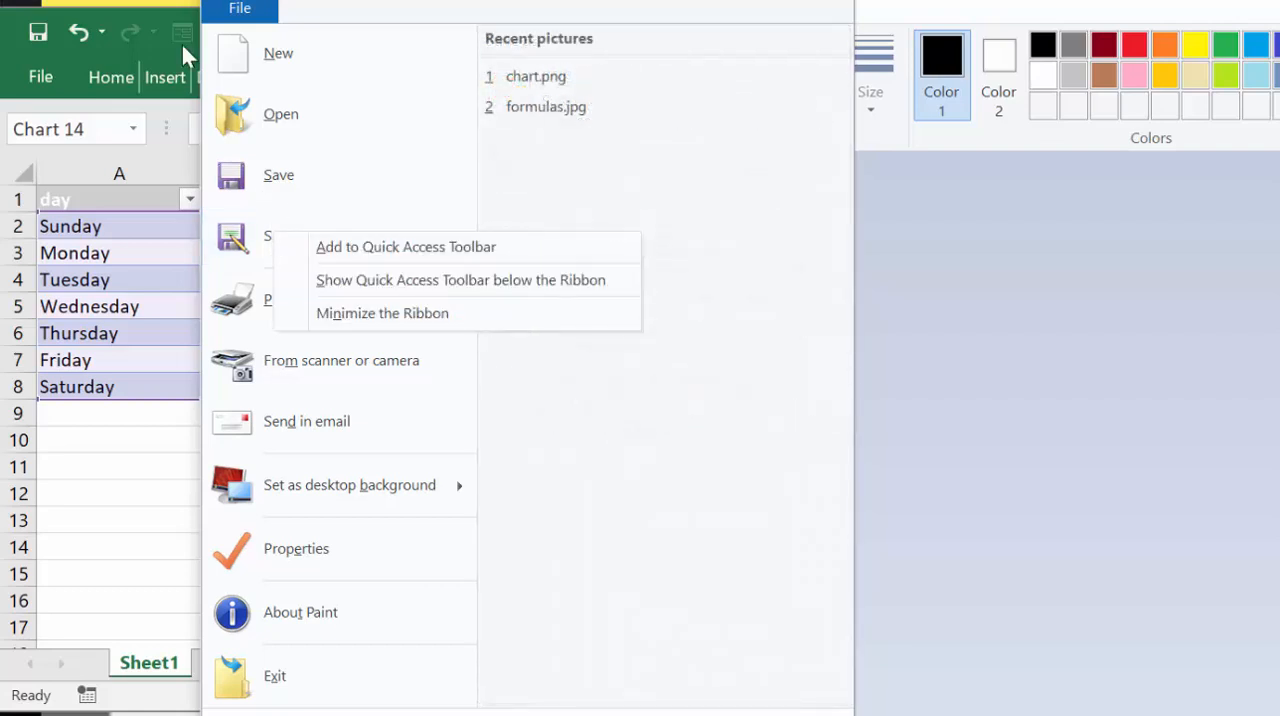
left_click(1021, 258)
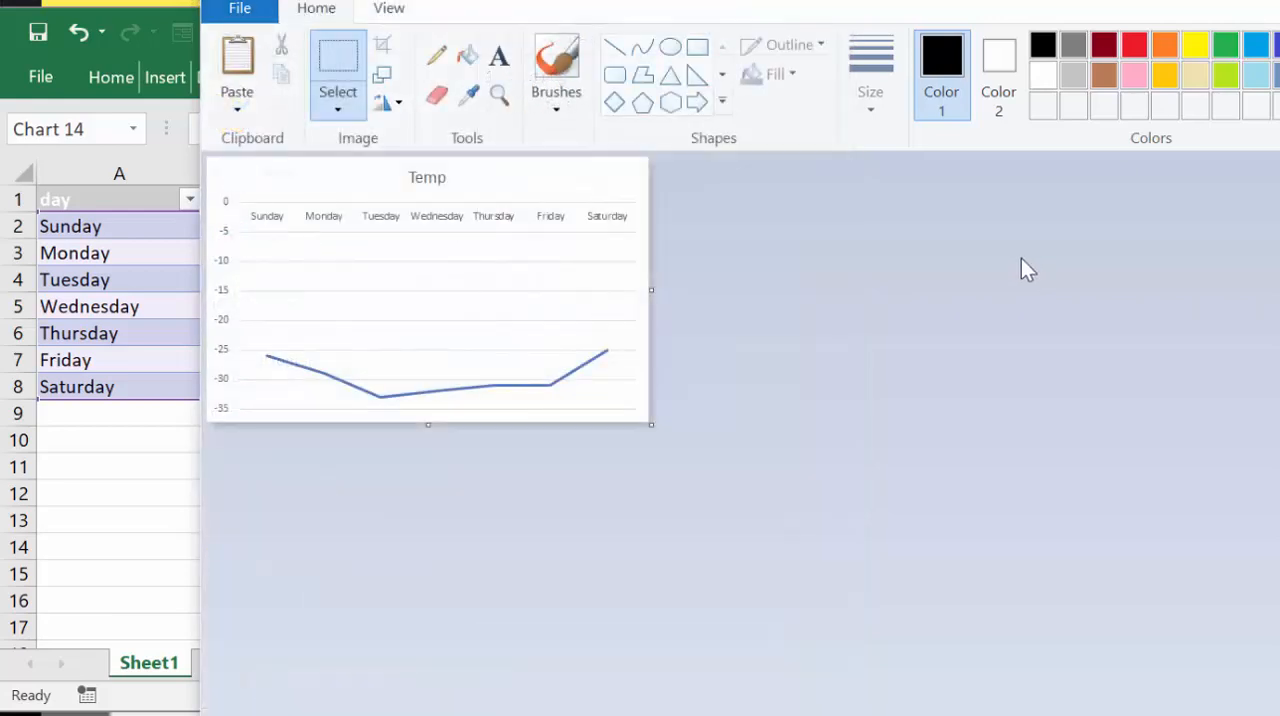